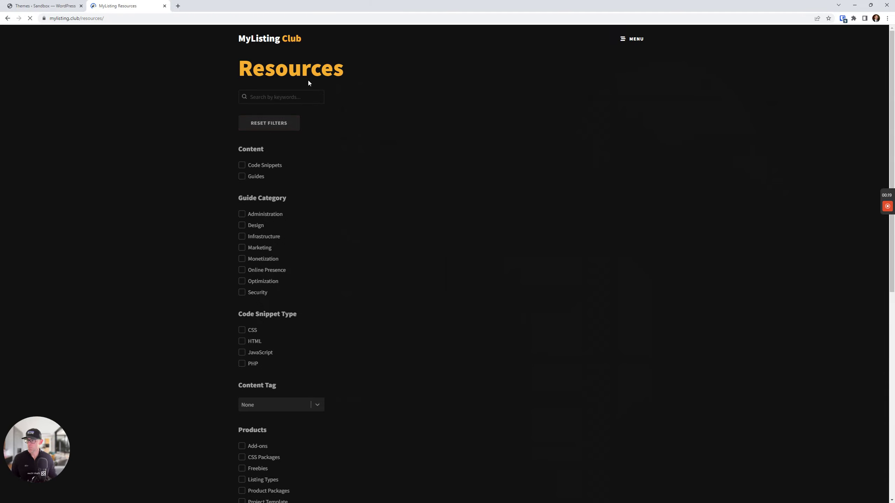
Step: Filter the resources to Guides, search for "child theme", and open the "How and When to Install the MyListing Child Theme" guide
left_click(242, 176)
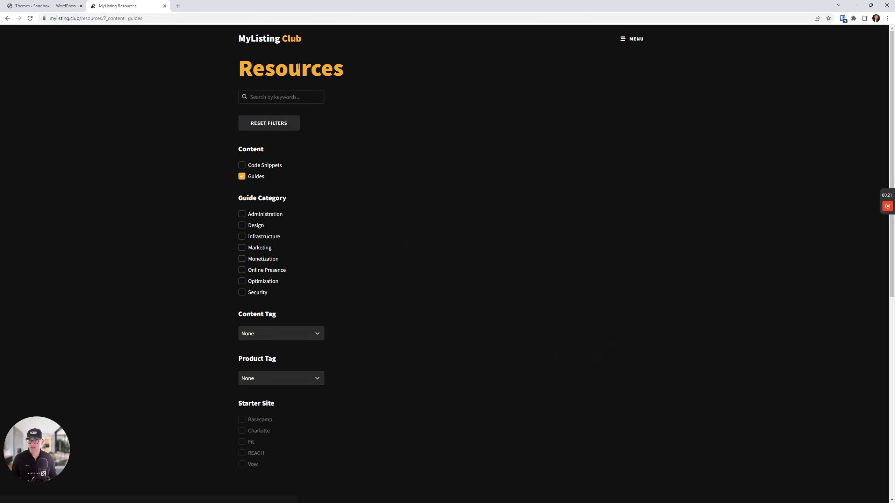
left_click(284, 97)
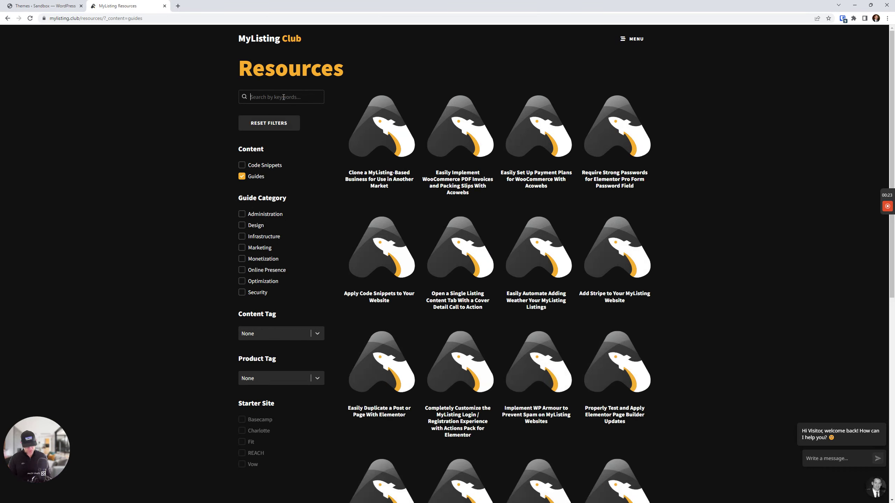
type("child theme")
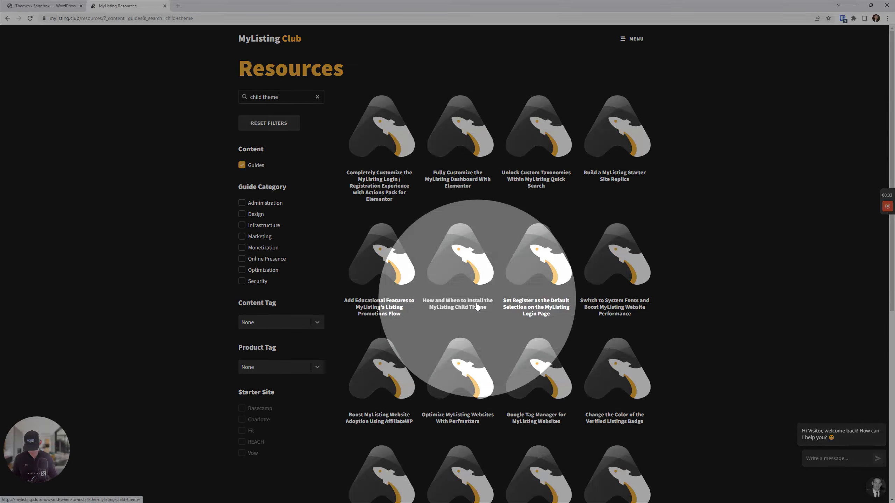
left_click(437, 311)
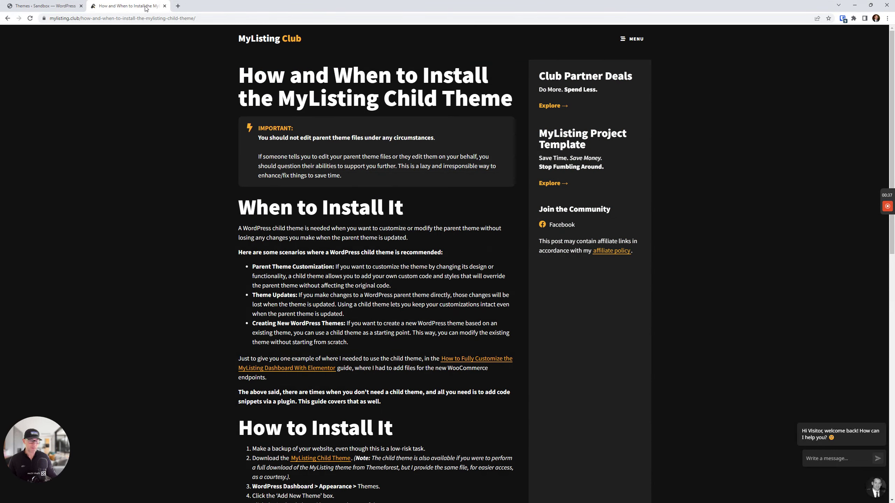
Step: Skim the guide on fully customizing the MyListing dashboard with Elementor, including its child theme file instructions, and close it
left_click_drag(135, 6, 145, 22)
key("alt+Tab")
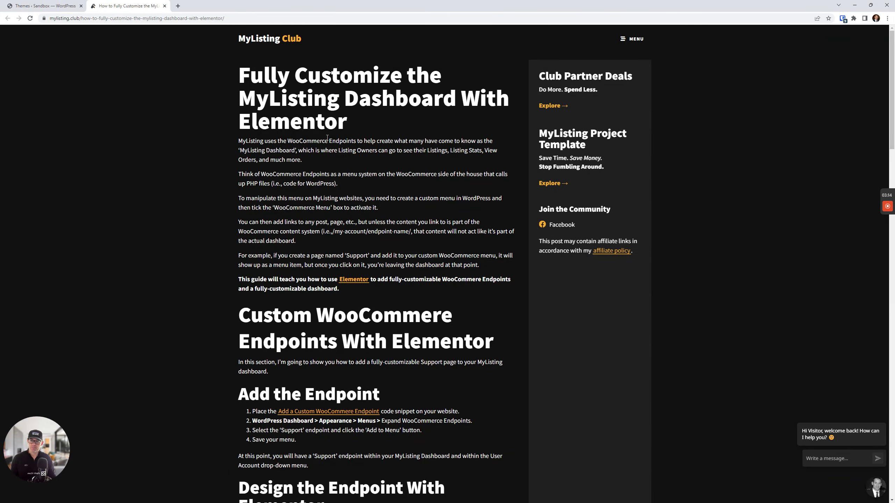
scroll(327, 138, "down", 5)
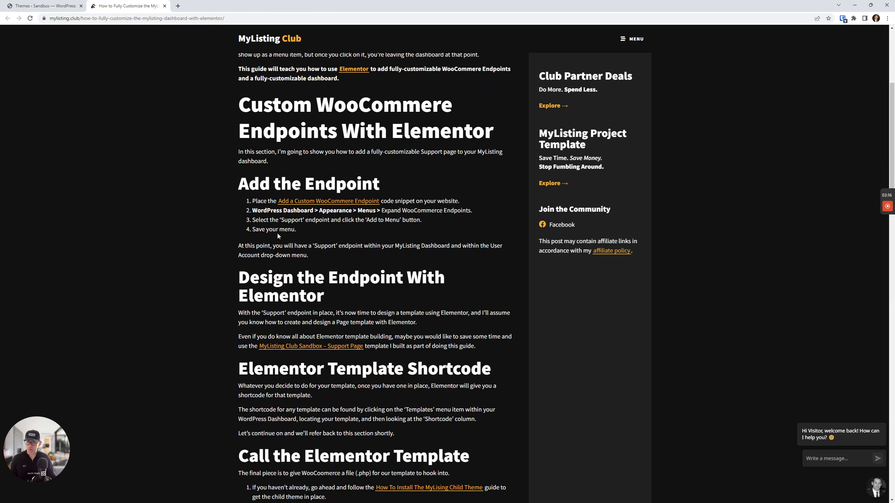
scroll(278, 236, "down", 10)
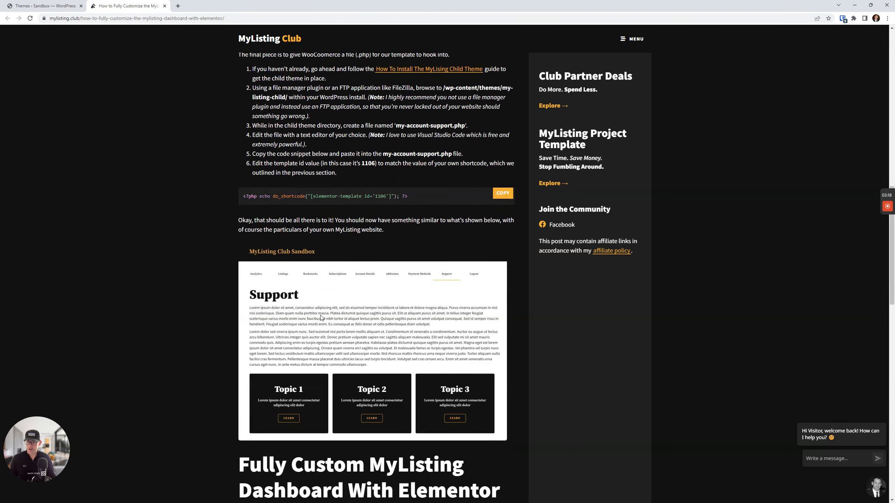
scroll(321, 318, "down", 6)
scroll(317, 323, "up", 4)
scroll(312, 328, "down", 6)
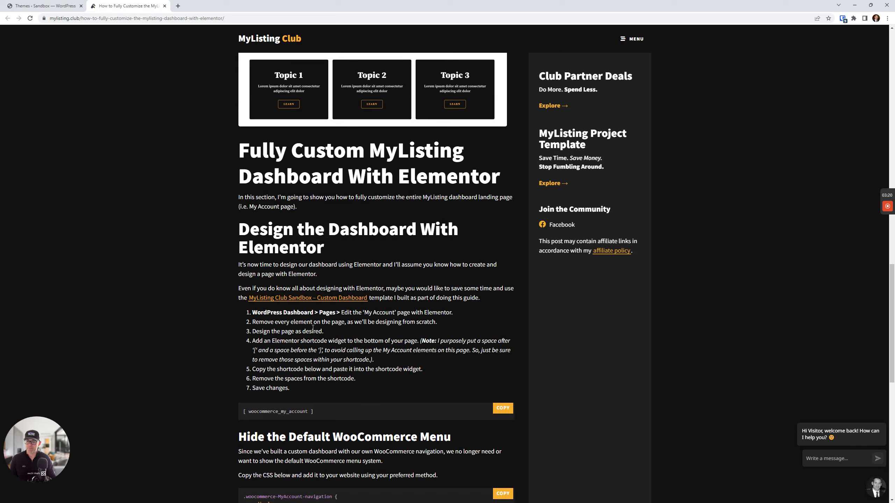
scroll(313, 328, "up", 20)
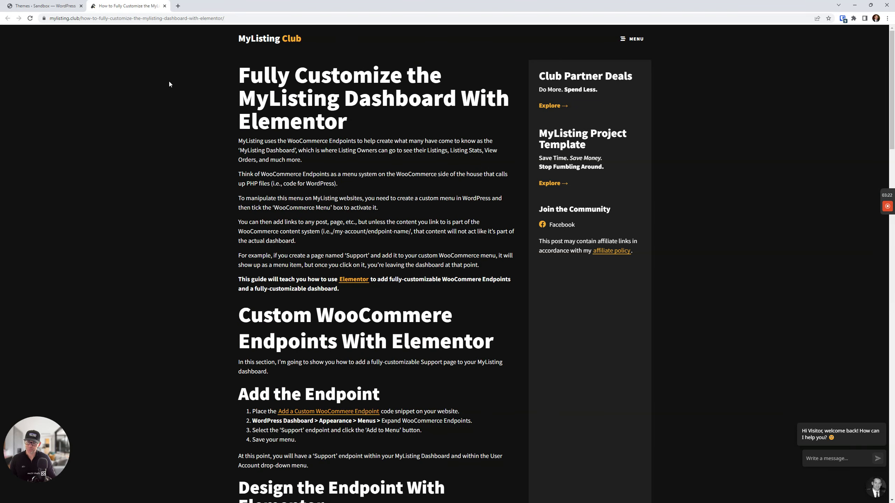
left_click(164, 6)
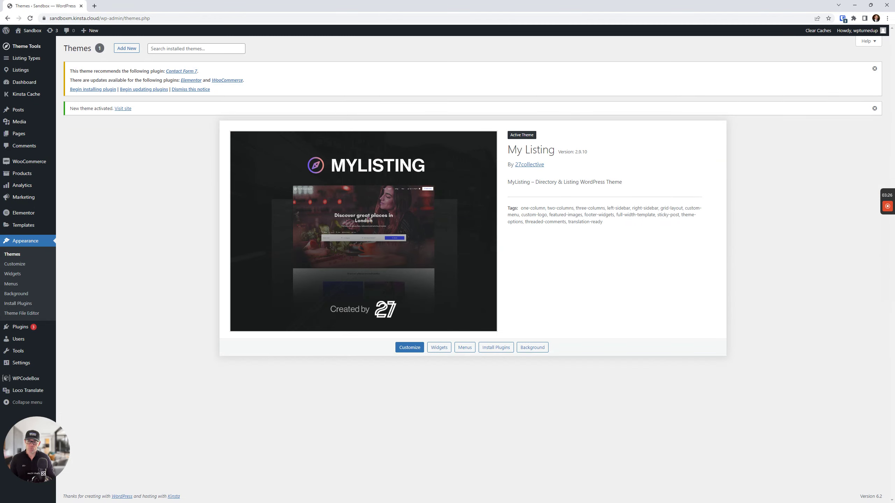
Step: Upload the my-listing-child zip from Downloads as a new theme, install it, and activate it
mouse_move(887, 206)
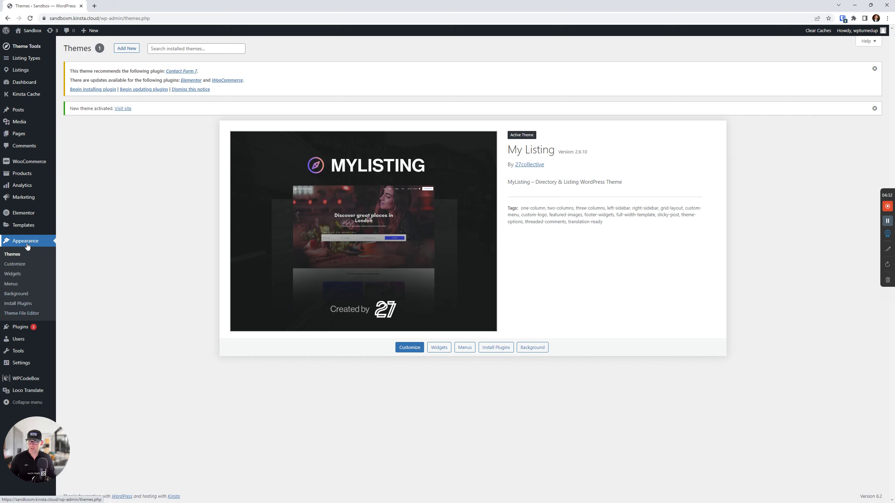
left_click(125, 49)
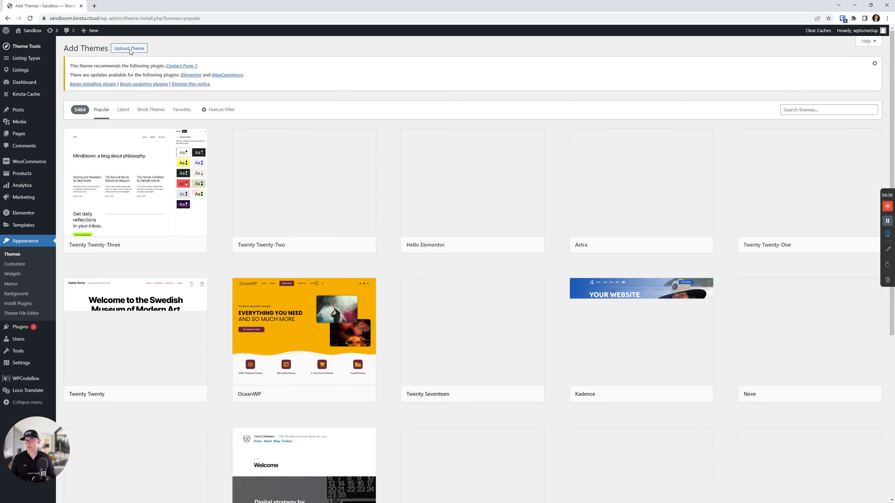
left_click(130, 51)
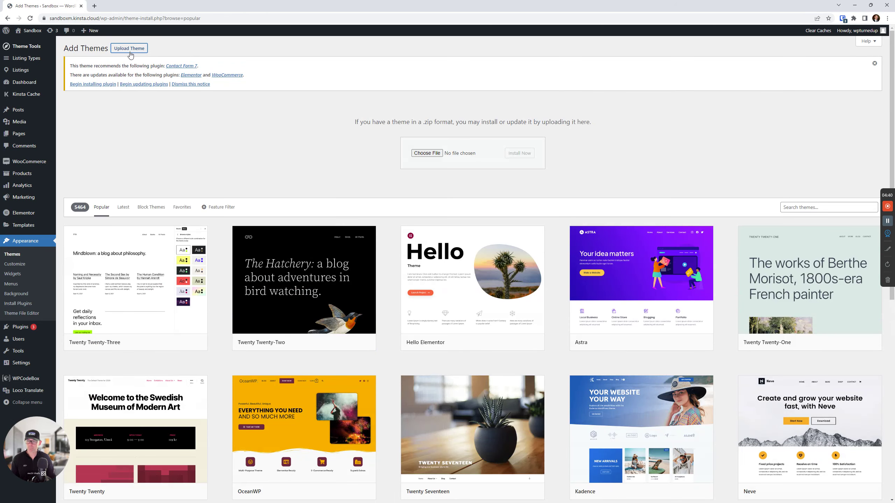
left_click(437, 154)
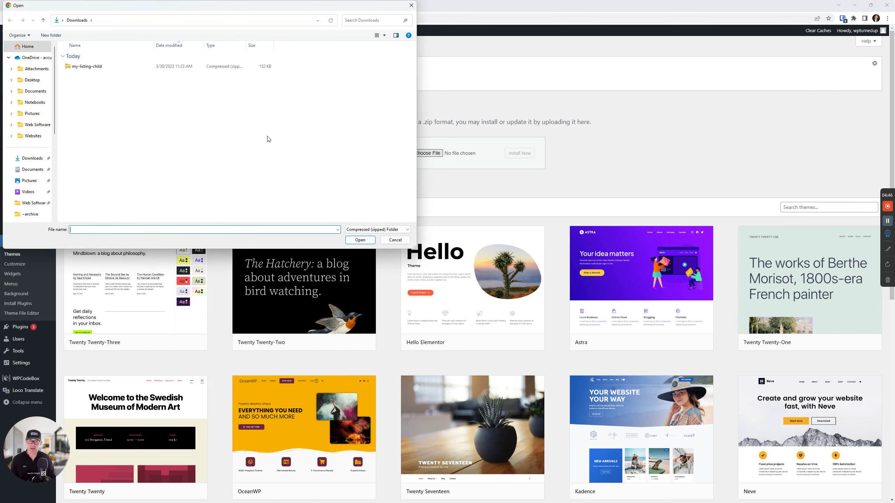
left_click(95, 69)
double_click(95, 69)
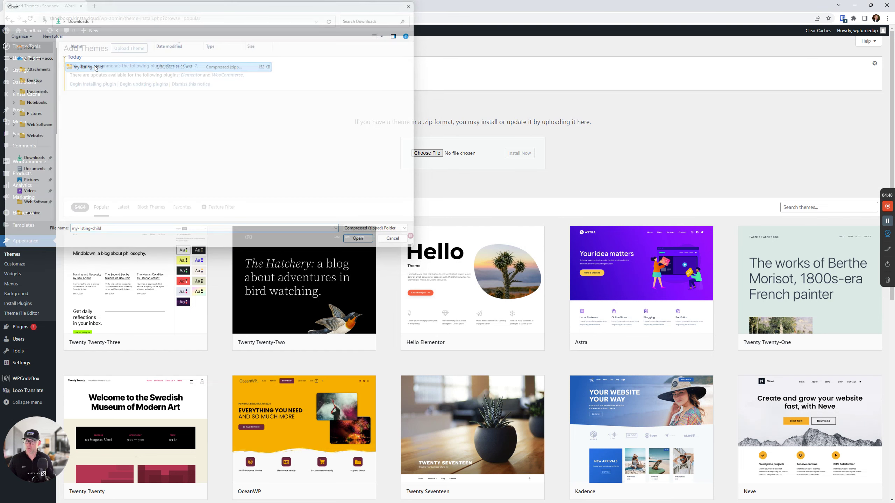
left_click(517, 157)
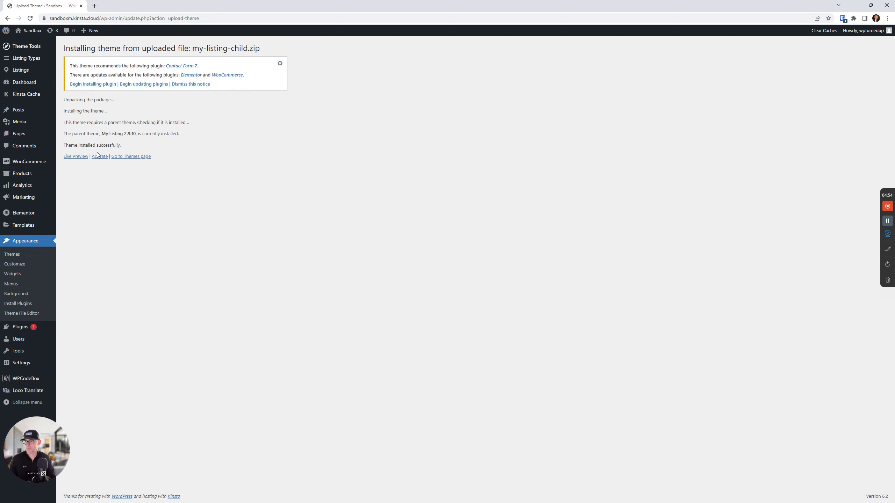
left_click(99, 156)
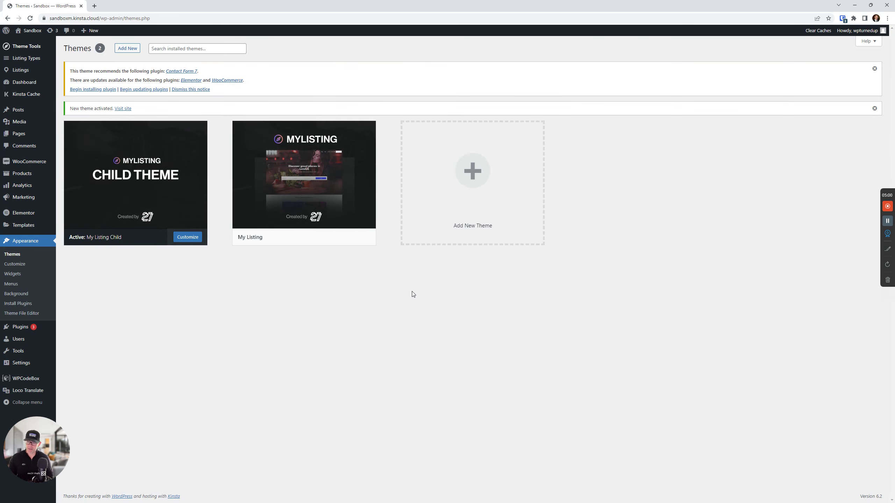
Step: Switch to FileZilla and move up the remote site from the themes folder to the folder containing public
mouse_move(303, 195)
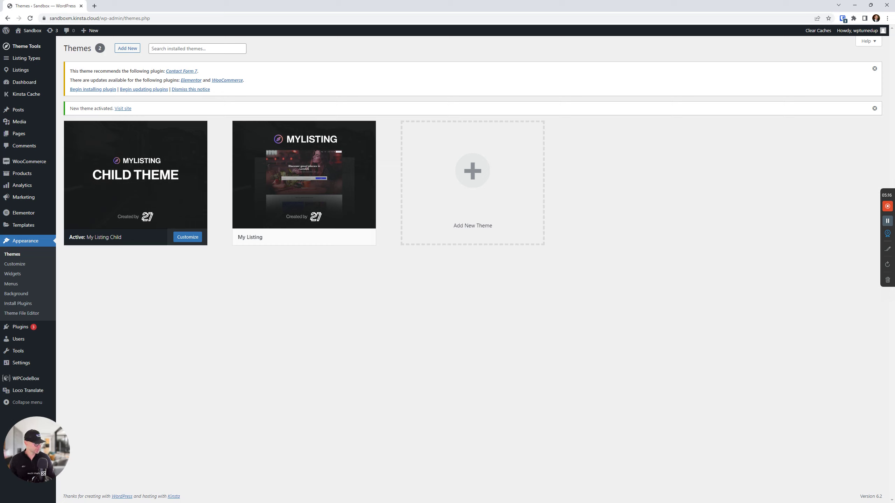
key("alt+Tab")
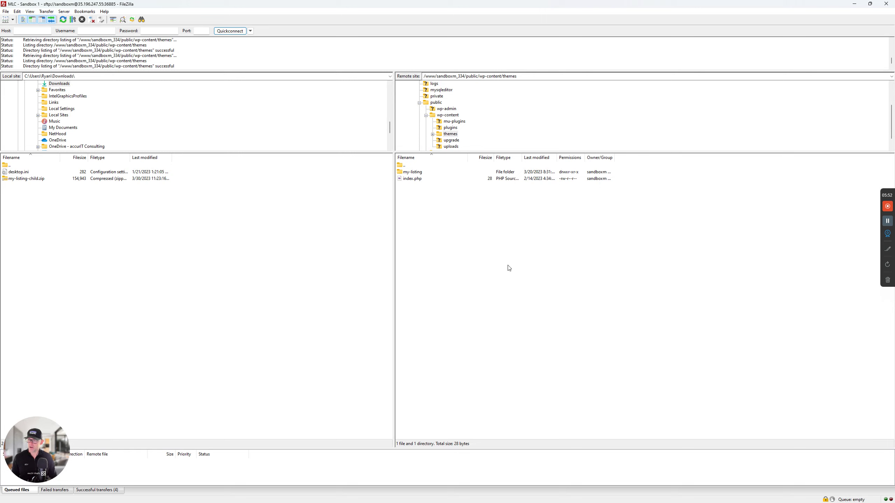
double_click(408, 166)
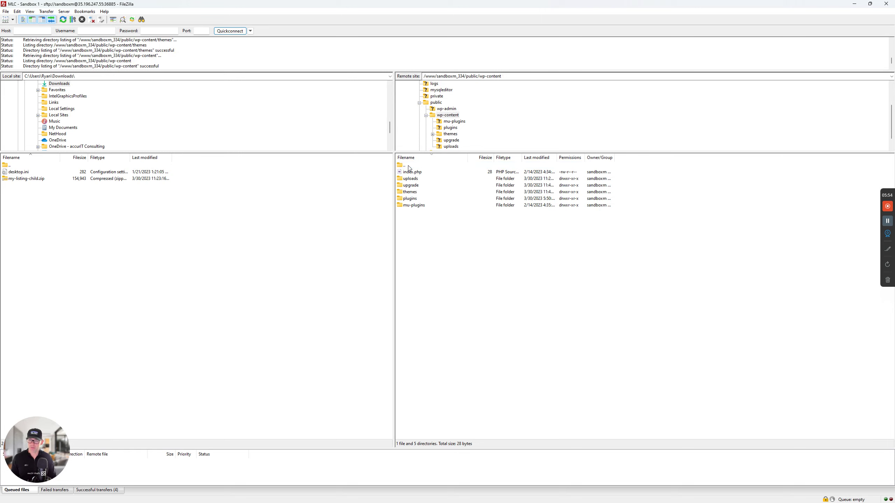
left_click(409, 165)
left_click(409, 158)
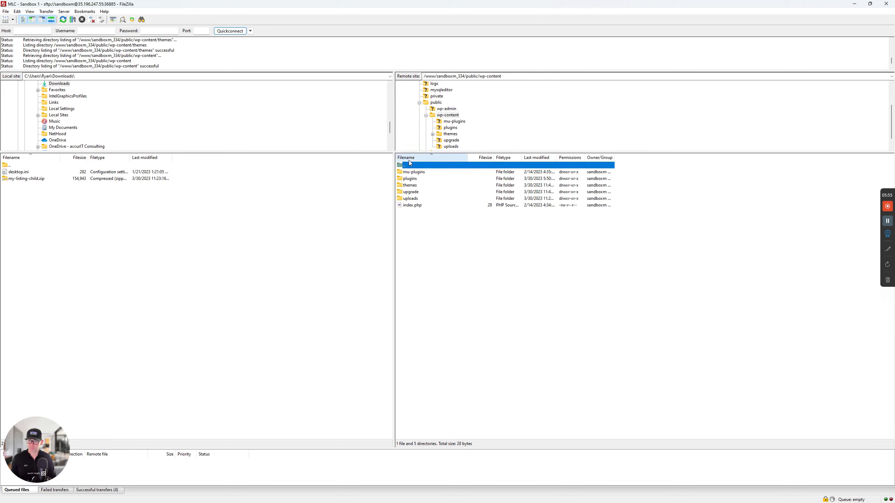
double_click(409, 166)
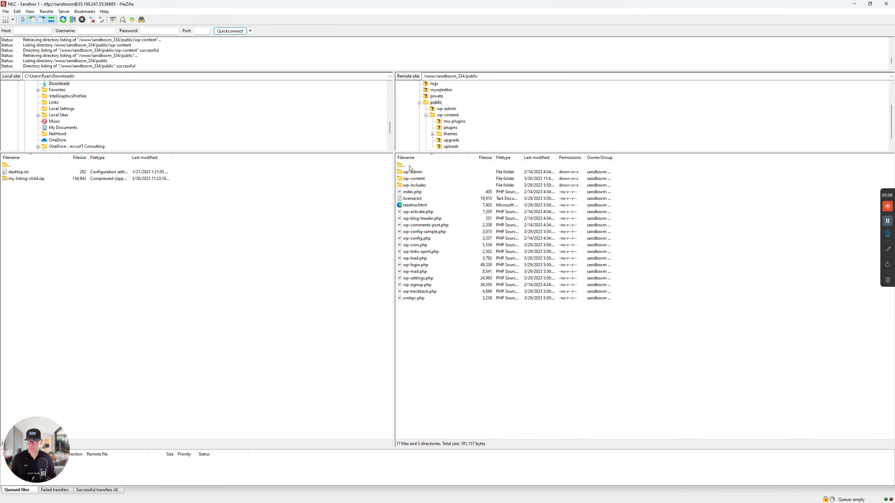
double_click(410, 166)
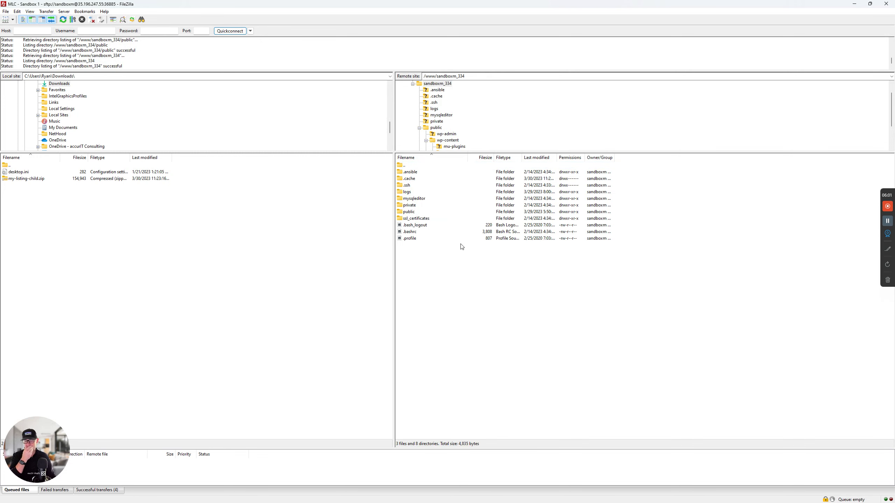
Step: Browse the remote site into public/wp-content/themes and refresh its directory listing
left_click(411, 212)
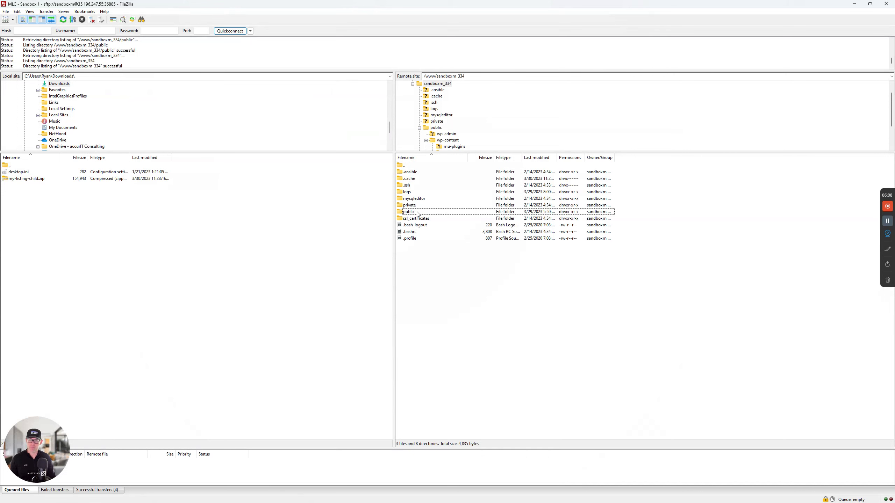
double_click(418, 213)
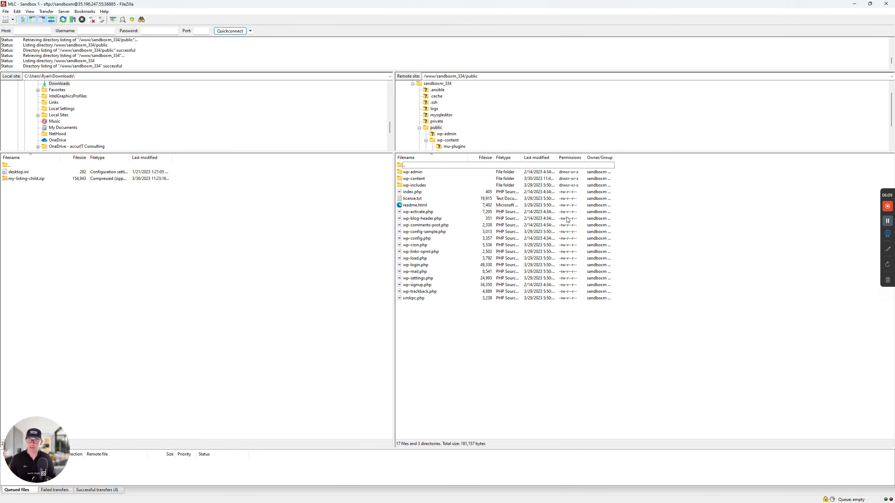
double_click(416, 179)
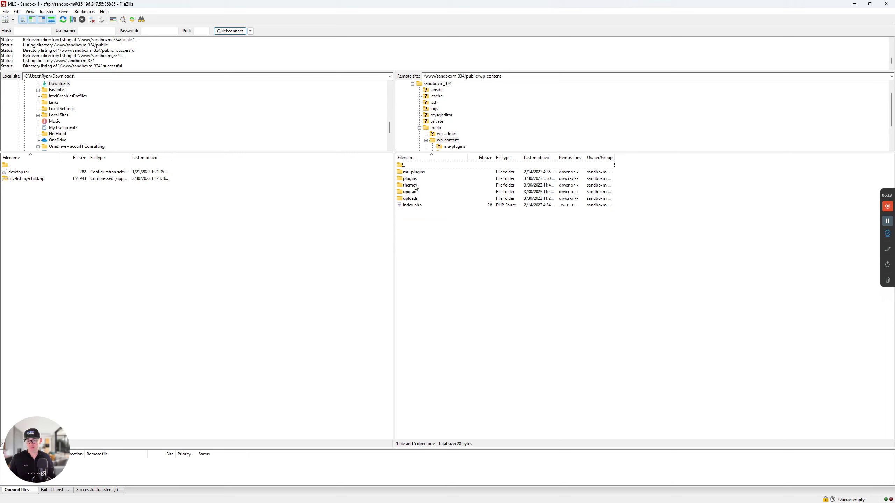
double_click(416, 186)
right_click(434, 226)
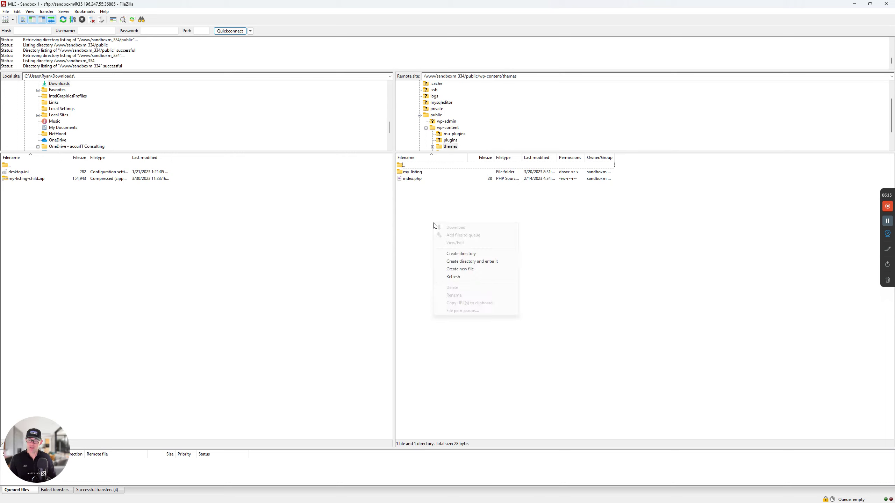
left_click(458, 277)
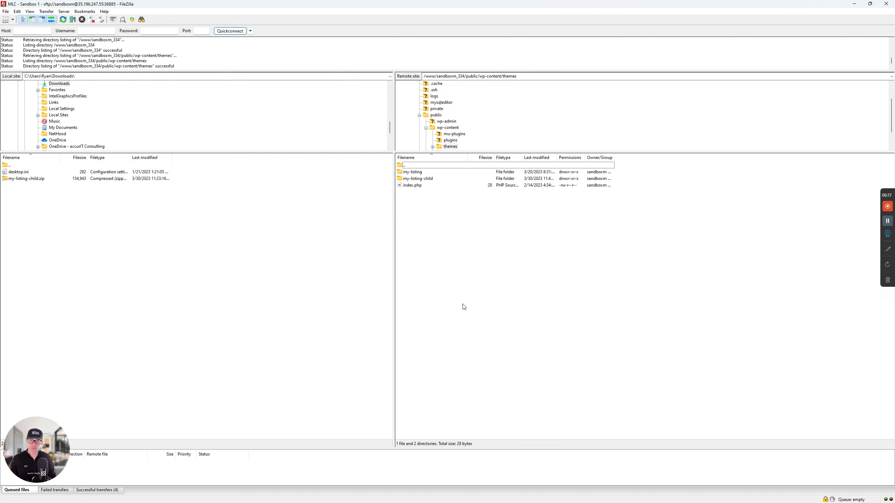
Step: Point out the my-listing and my-listing-child theme folders on the remote site, and open the parent my-listing folder
left_click(418, 173)
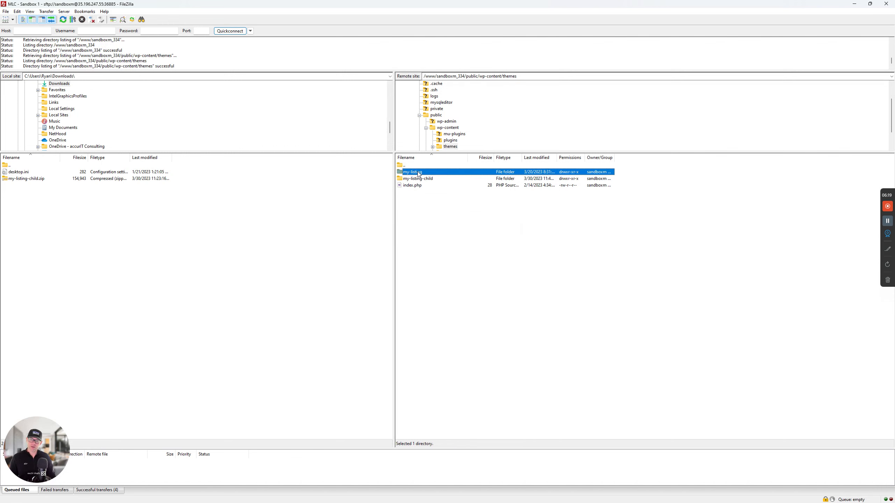
left_click(430, 180)
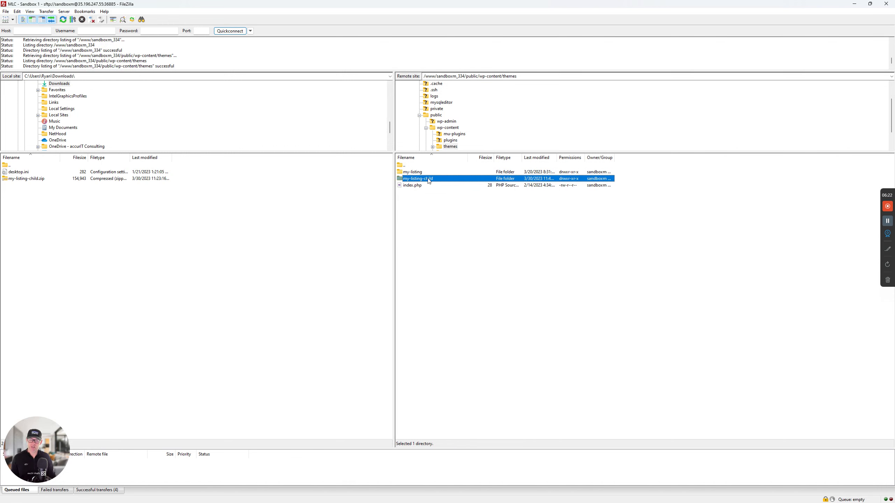
left_click(425, 172)
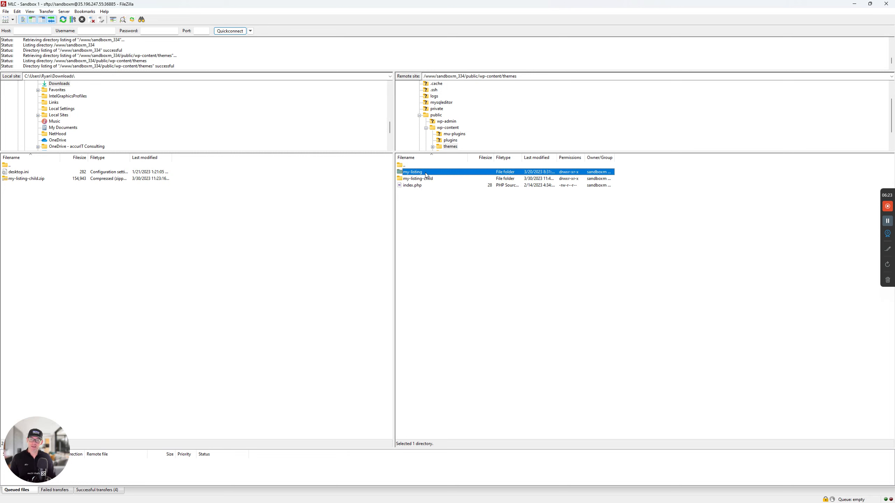
double_click(426, 173)
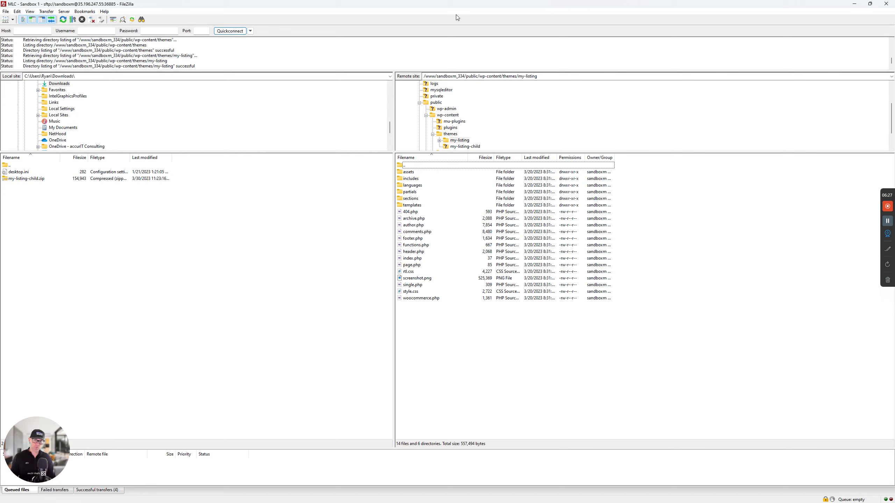
Step: Download footer.php from the remote my-listing folder to the local Downloads folder and select the local copy
left_click(414, 240)
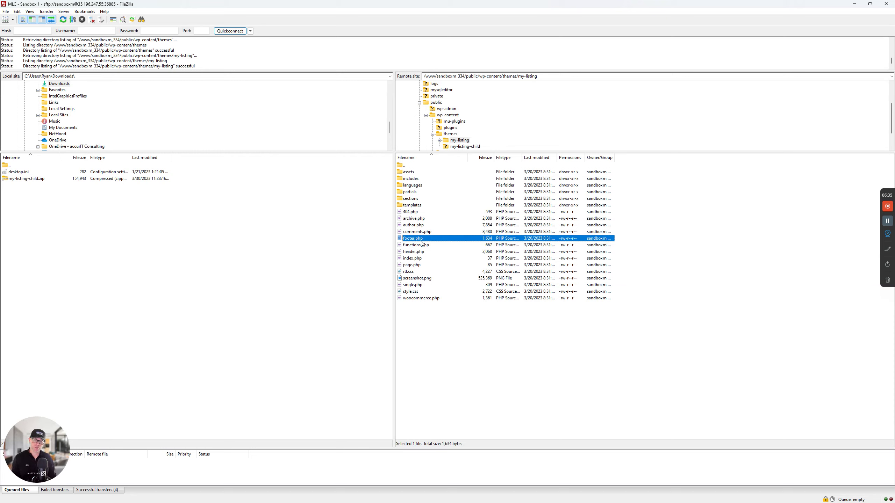
left_click_drag(410, 241, 121, 300)
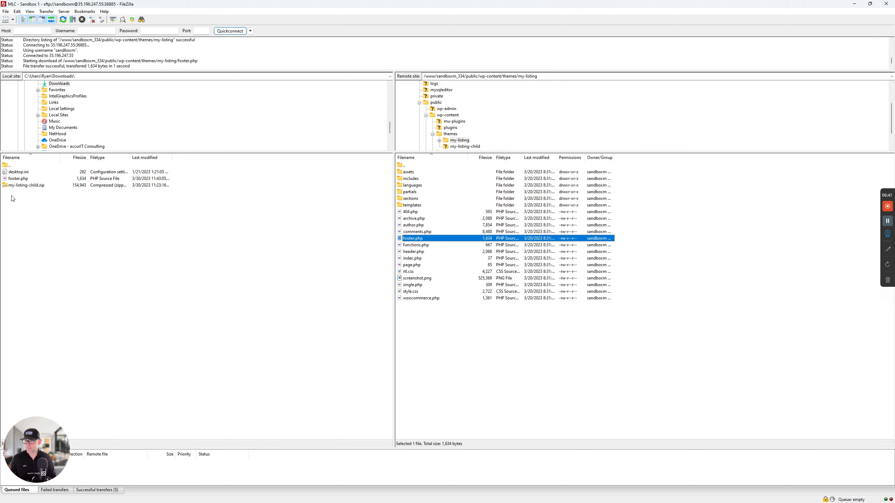
left_click(17, 180)
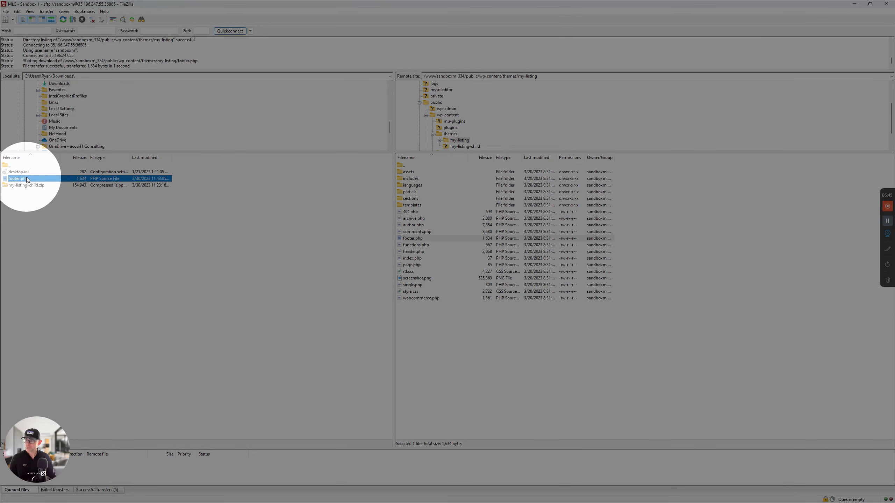
Step: Open the local footer.php in Visual Studio Code to examine its code, close the file, and switch back to FileZilla
right_click(27, 177)
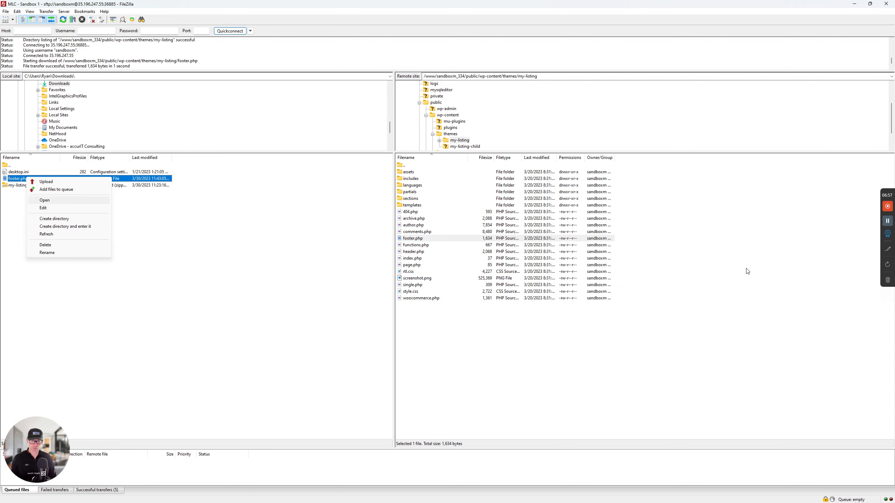
left_click_drag(894, 6, 299, 0)
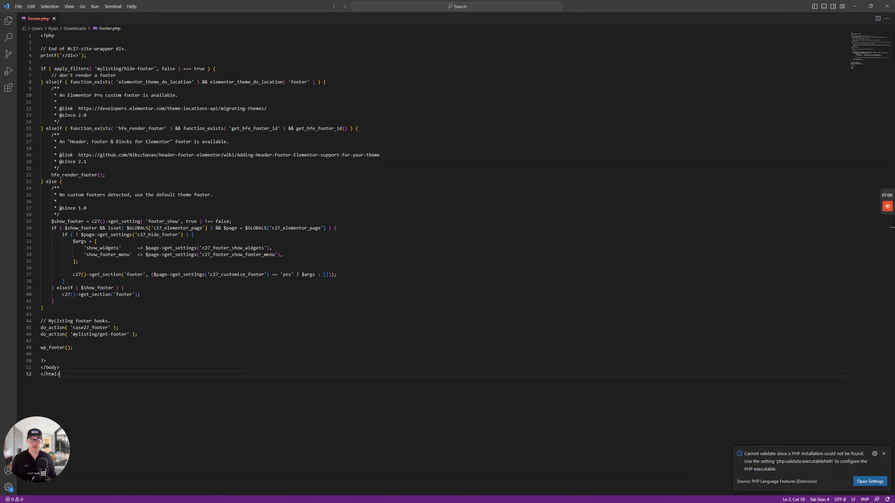
left_click(55, 18)
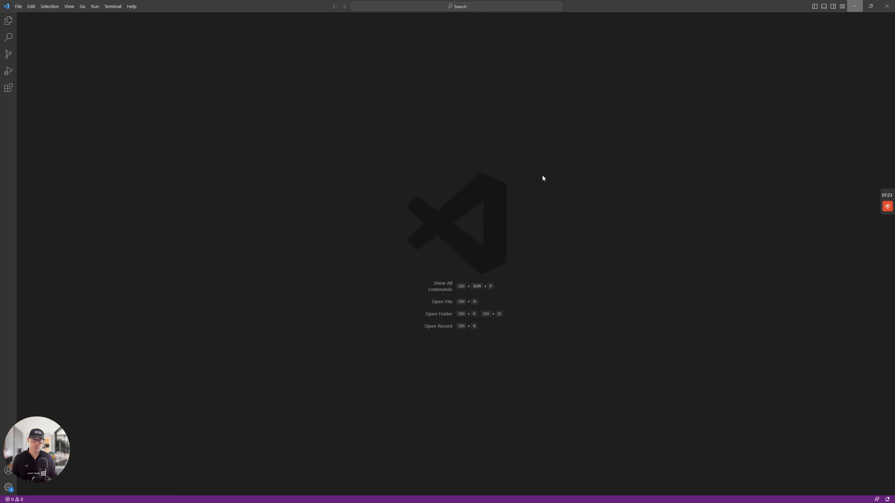
key("alt+Tab")
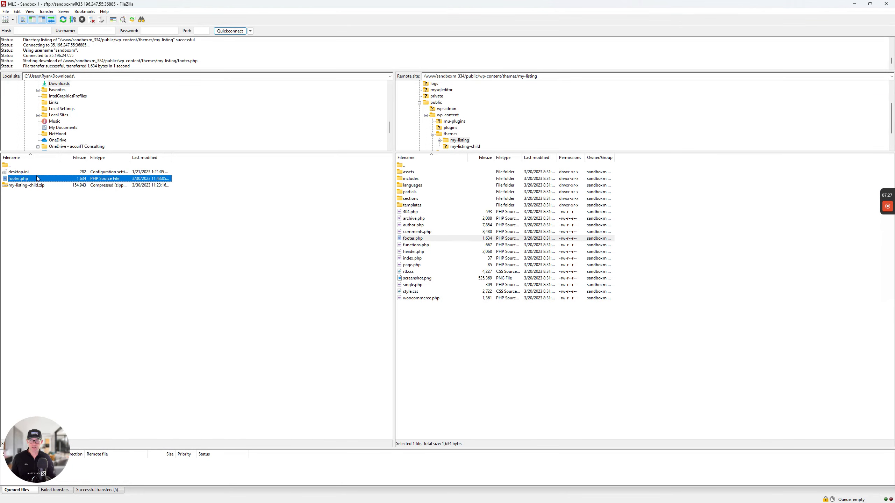
Step: Upload the local footer.php into the remote my-listing-child theme folder
left_click(29, 192)
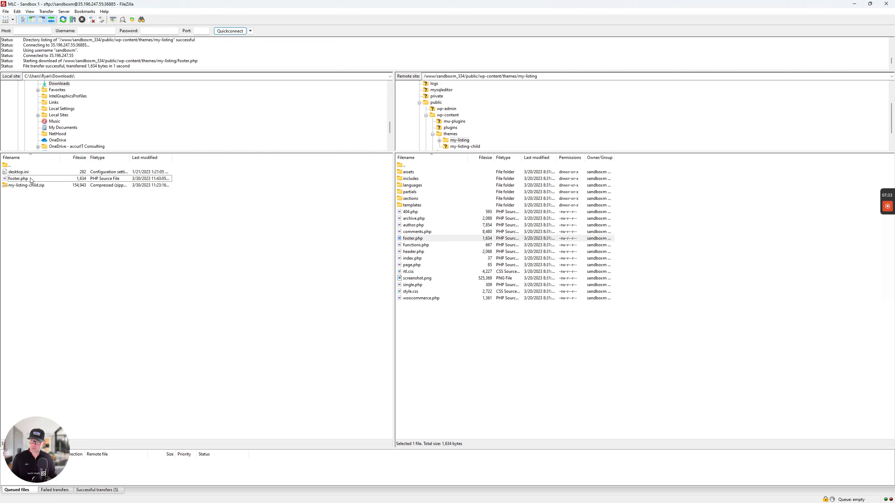
left_click(31, 180)
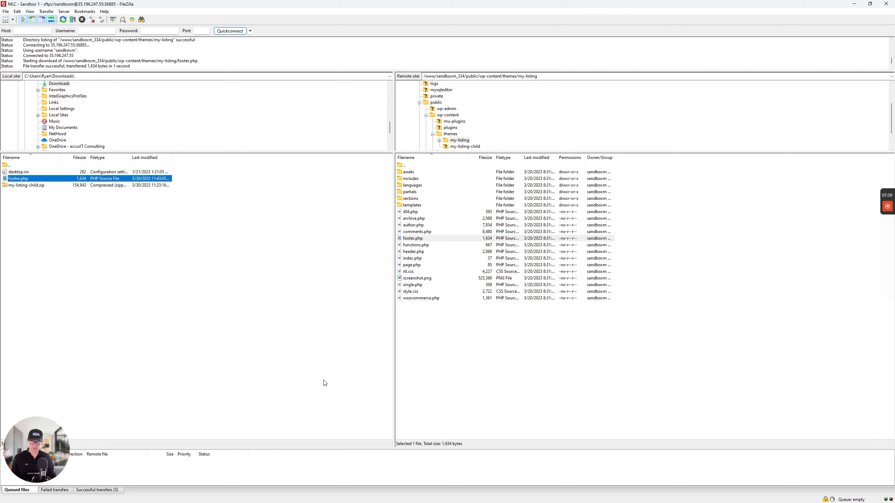
left_click(624, 337)
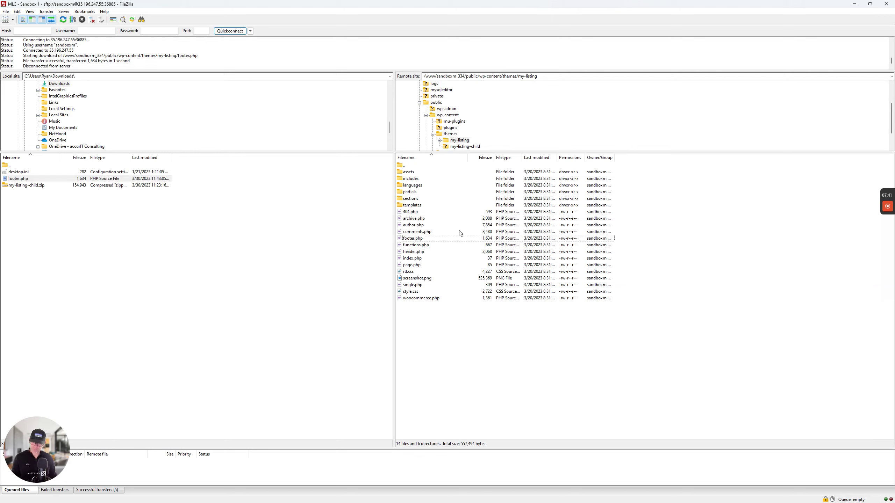
double_click(406, 166)
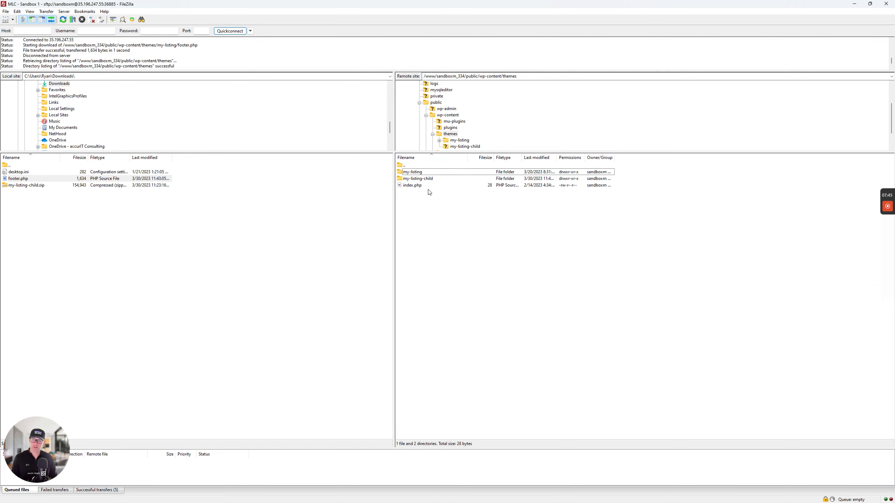
double_click(429, 179)
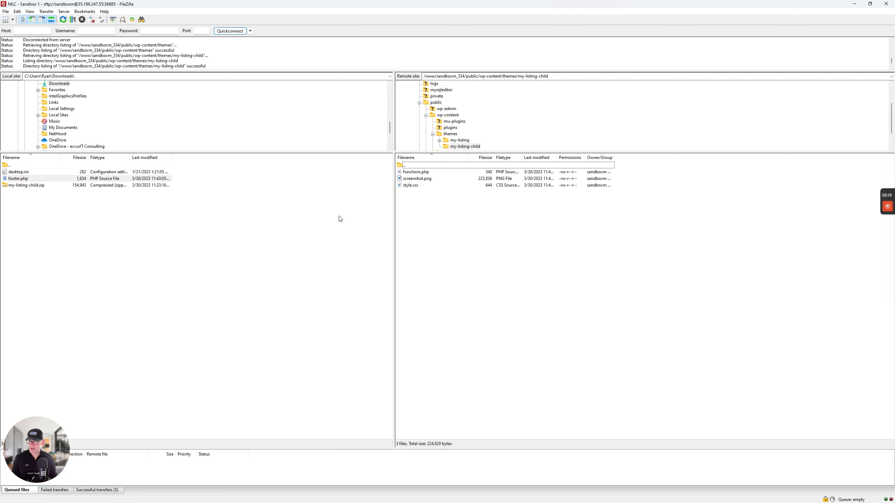
right_click(434, 240)
left_click_drag(39, 182, 509, 278)
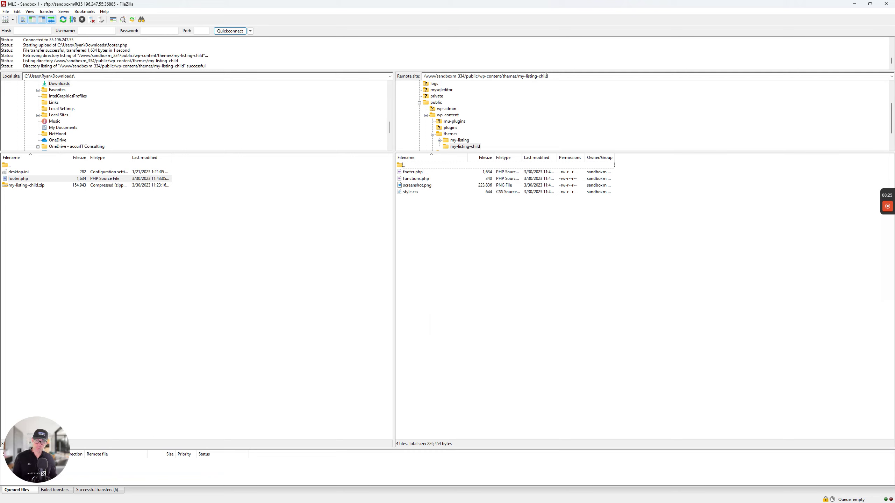
Step: Open the remote parent my-listing folder and point out the original footer.php
double_click(428, 167)
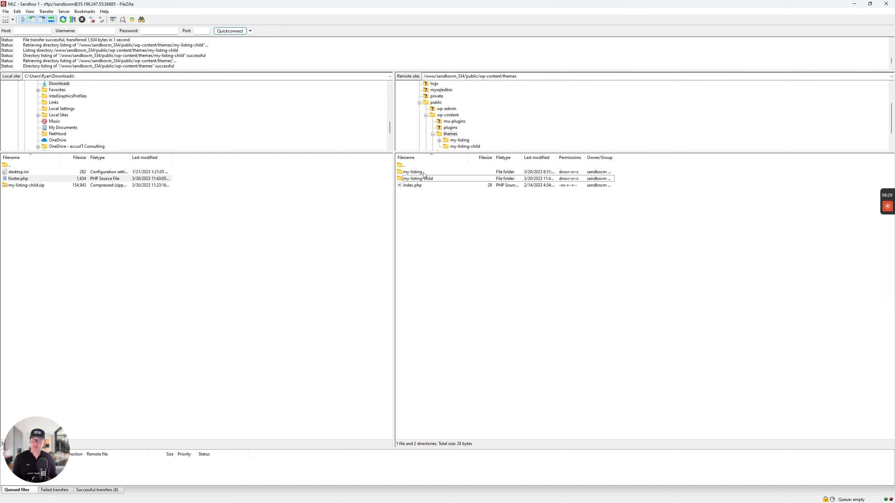
double_click(424, 172)
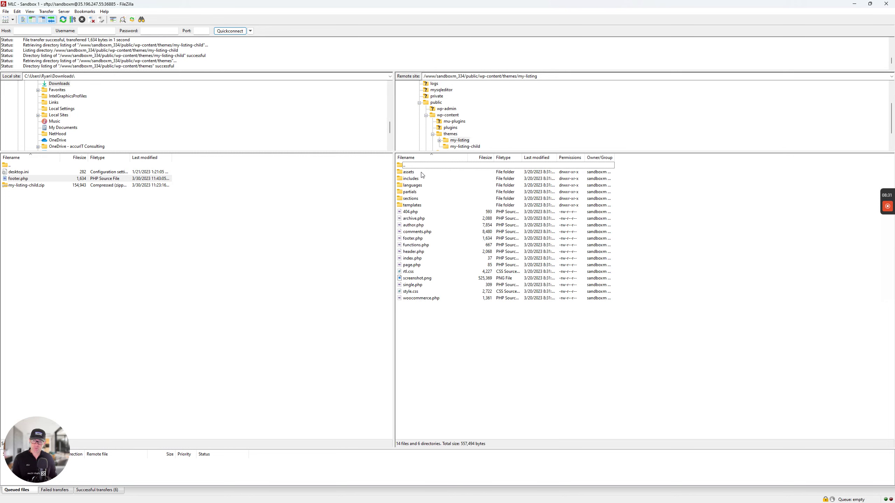
left_click(418, 239)
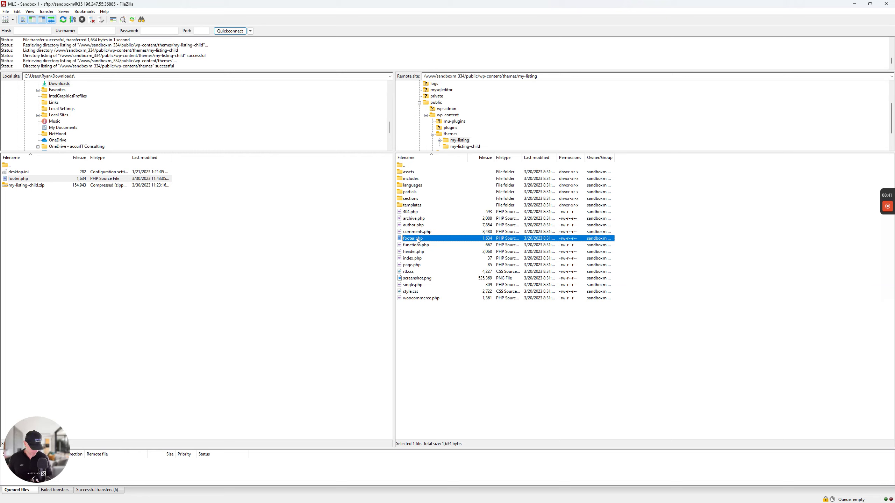
left_click(488, 347)
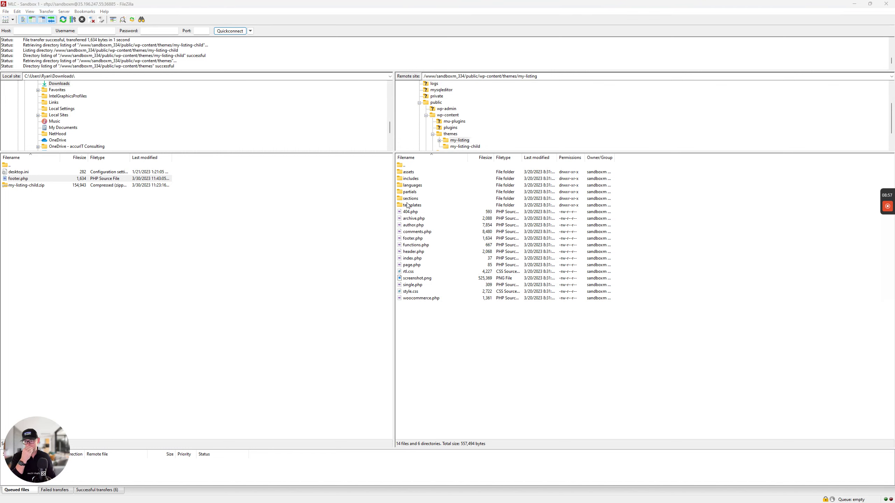
Step: Create the nested directories folder1/folder2 inside the remote my-listing-child folder
double_click(406, 166)
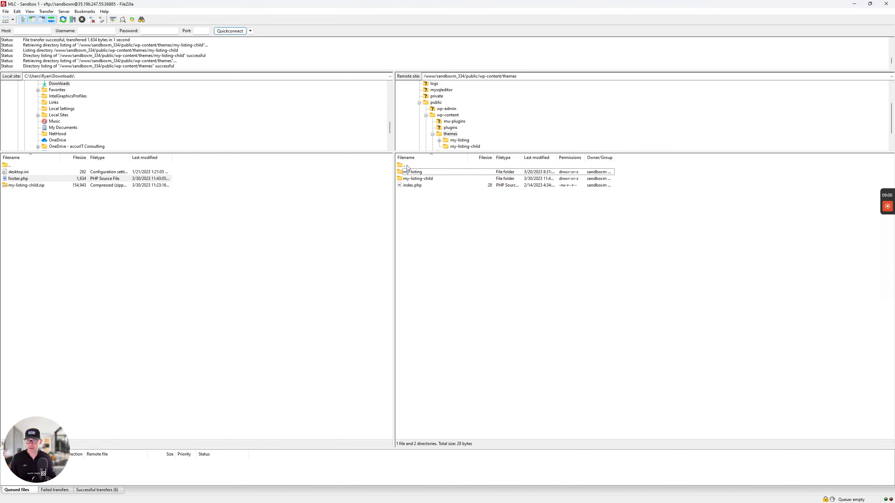
double_click(428, 179)
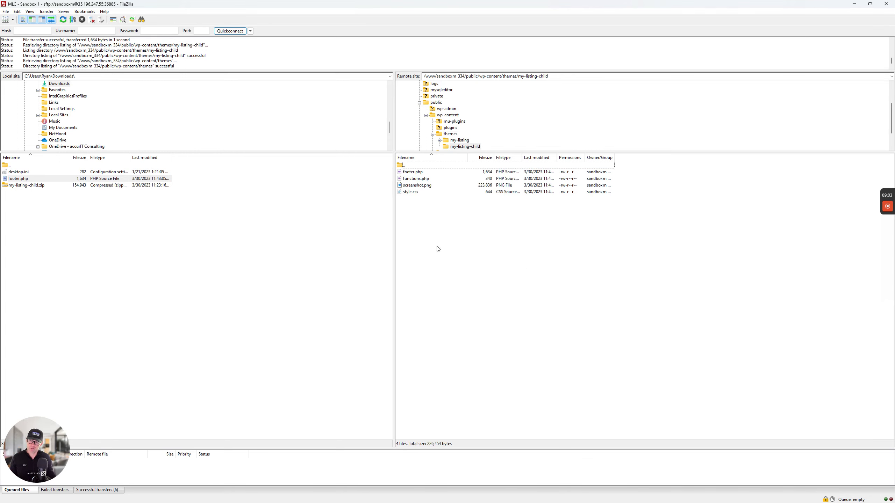
right_click(427, 274)
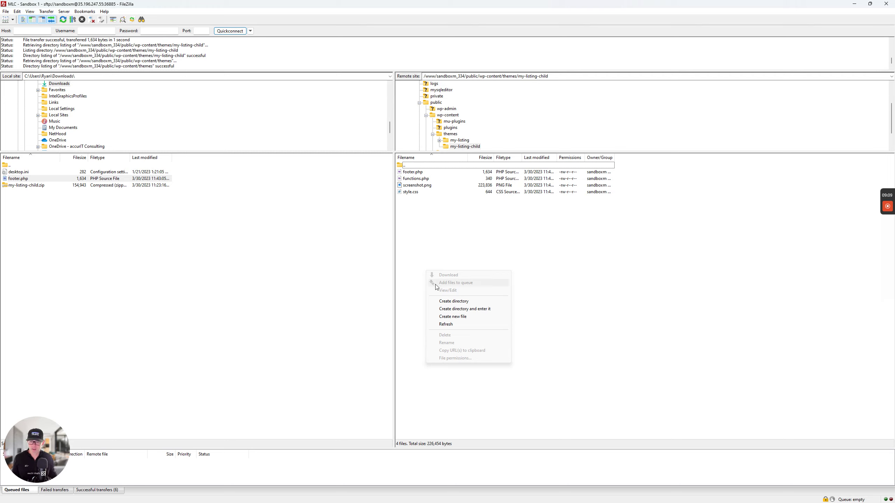
left_click(449, 301)
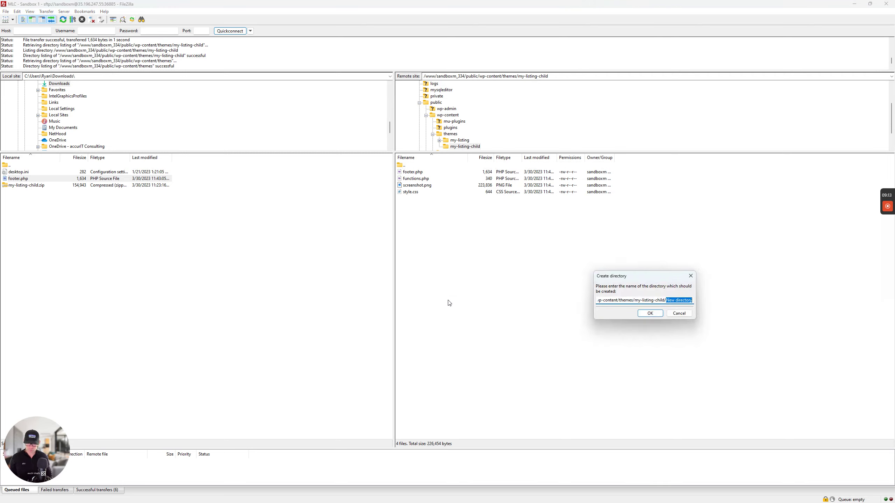
type("folder")
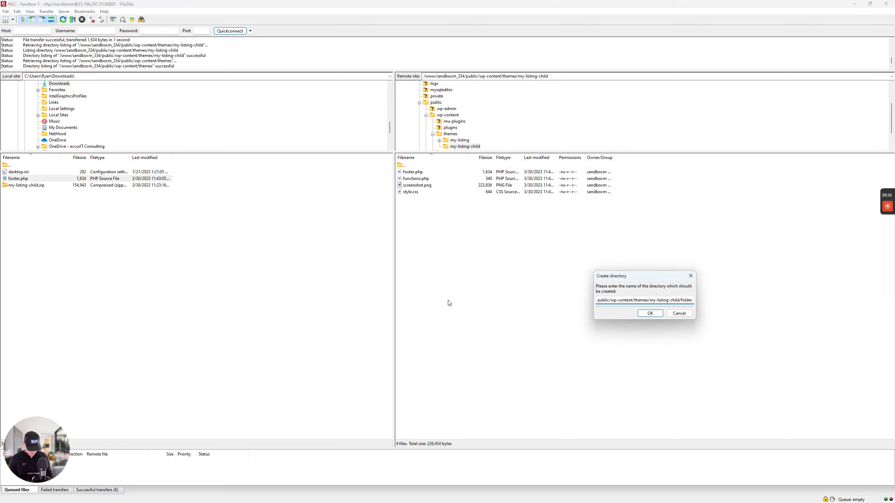
key("BackSpace")
type("r1")
type("/fold")
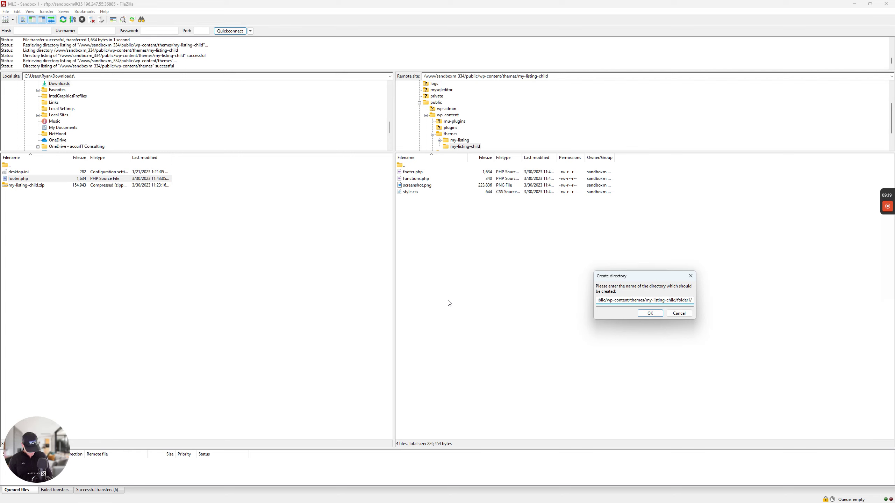
type("er2")
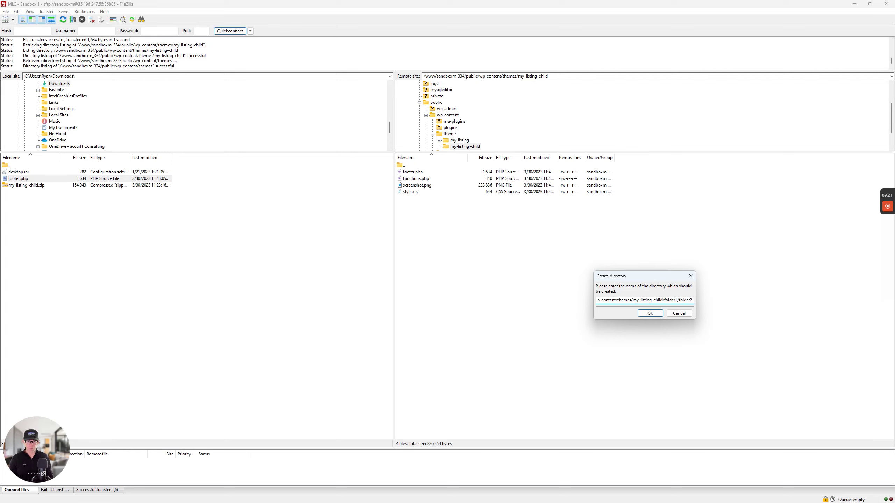
key("Return")
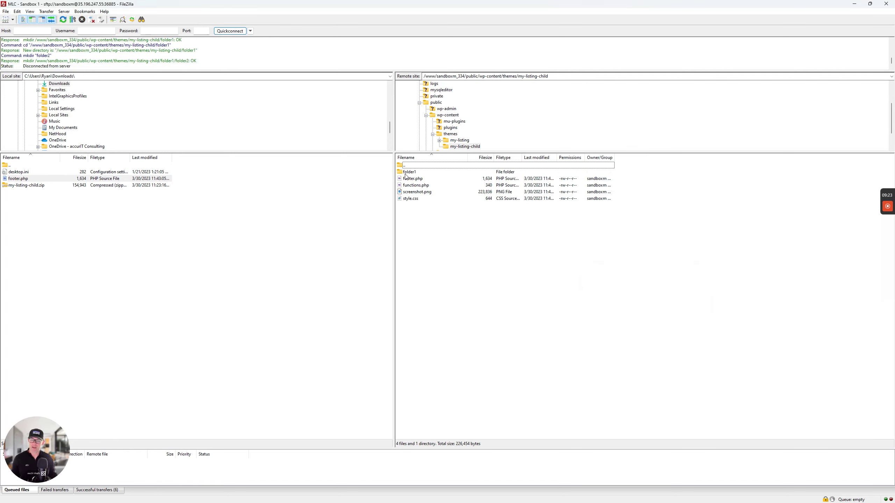
Step: Open folder1/folder2 in the remote child theme and upload the local footer.php into it
left_click(406, 173)
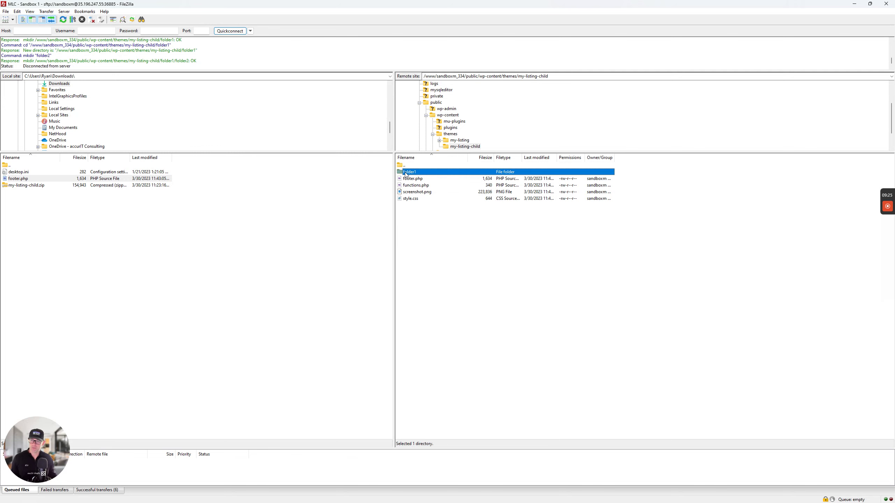
double_click(406, 173)
double_click(410, 173)
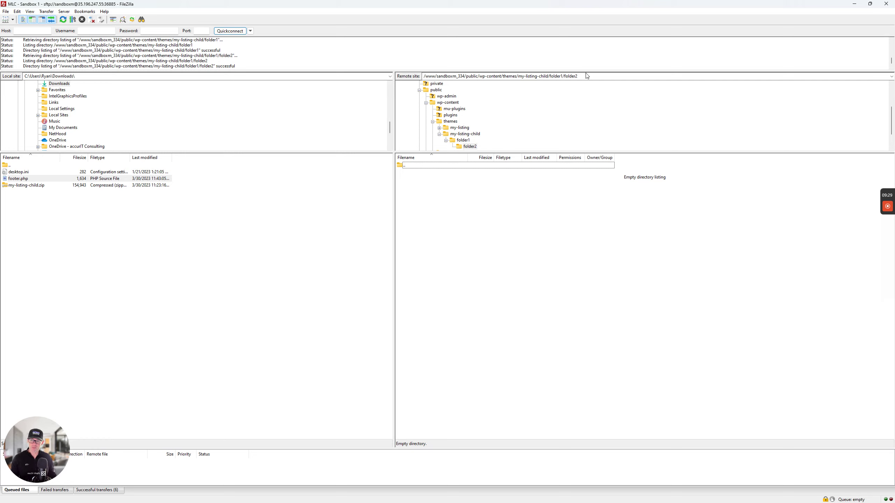
left_click(58, 251)
left_click_drag(16, 180, 480, 268)
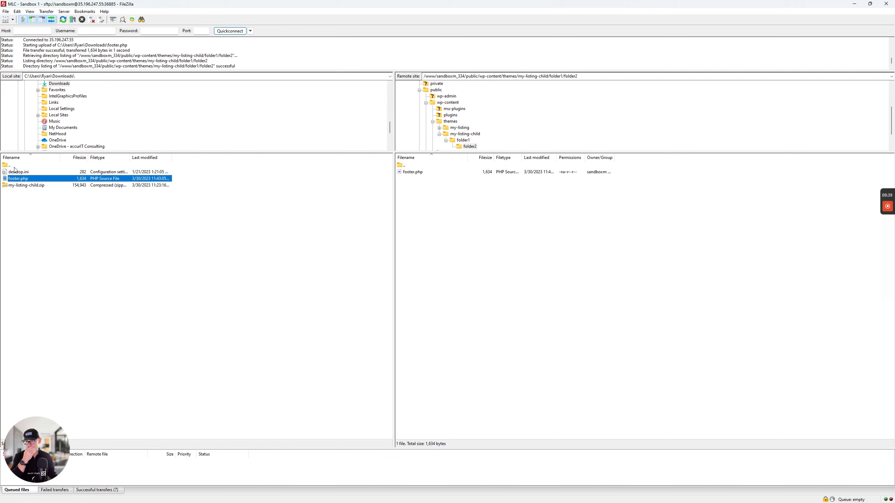
Step: Return to the remote my-listing-child folder and delete folder1 with its contents together with footer.php
double_click(412, 166)
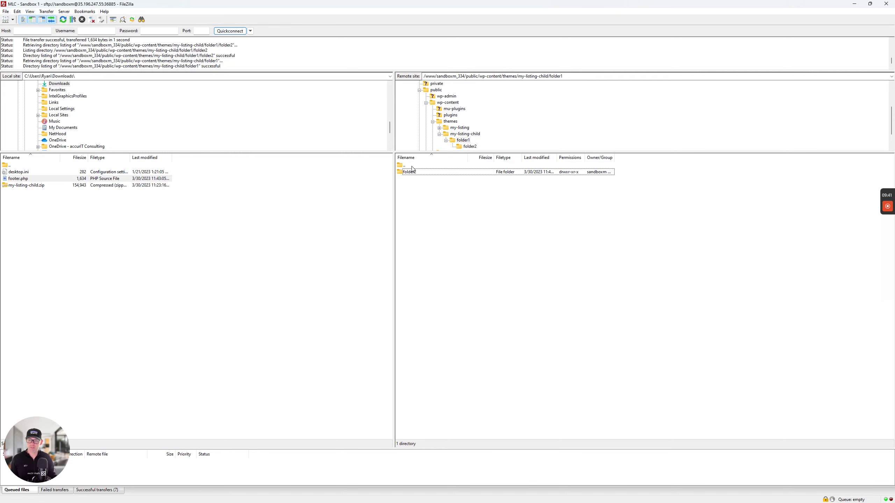
double_click(412, 166)
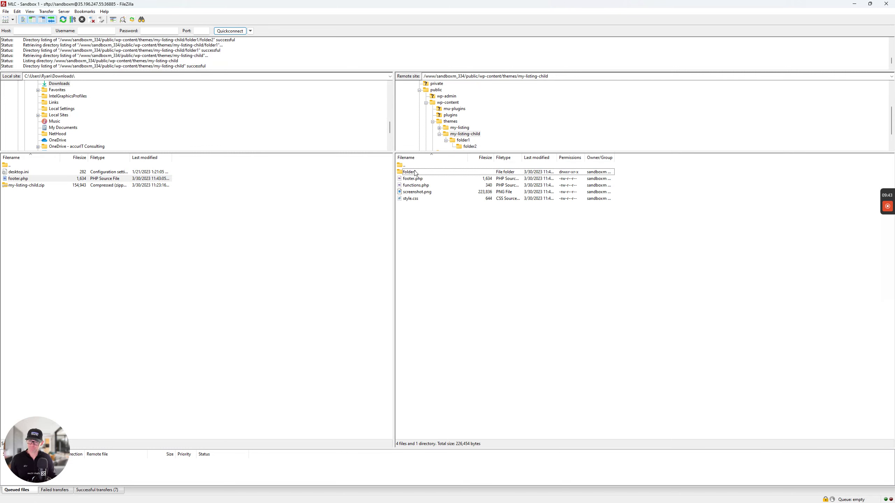
left_click(413, 171)
right_click(414, 171)
left_click(408, 179)
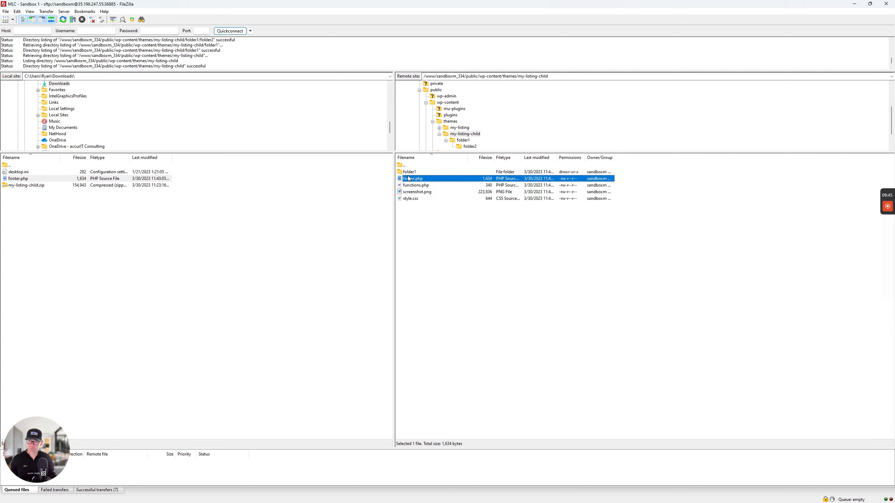
left_click(413, 173, "ctrl")
right_click(413, 174)
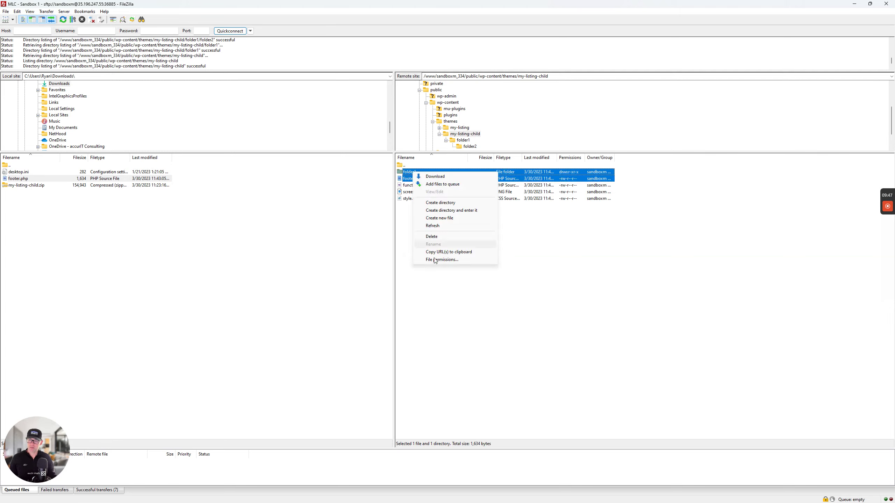
left_click(434, 237)
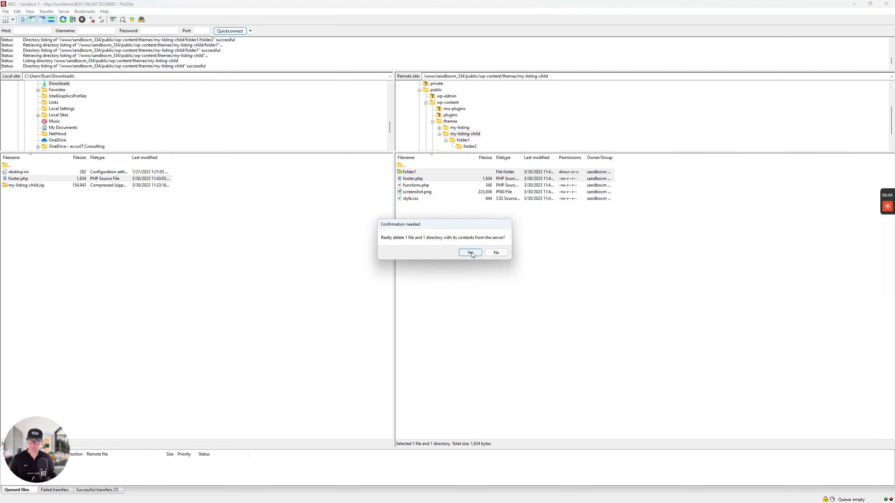
left_click(471, 252)
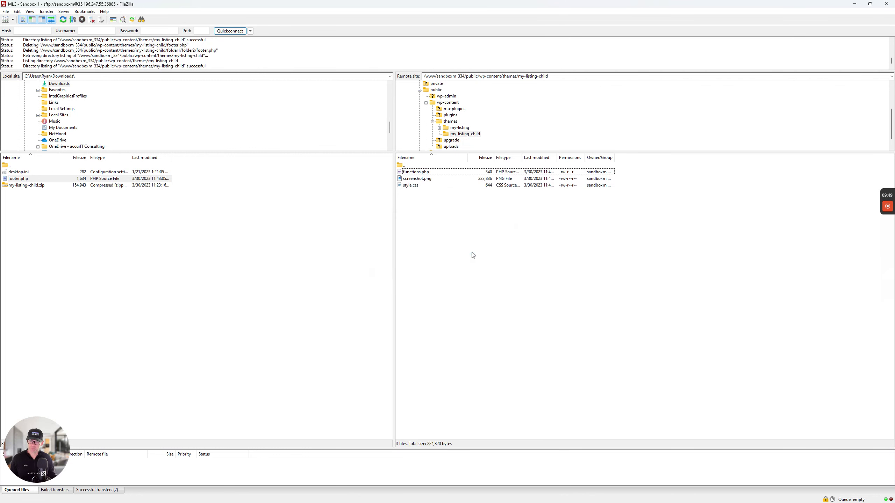
left_click(272, 304)
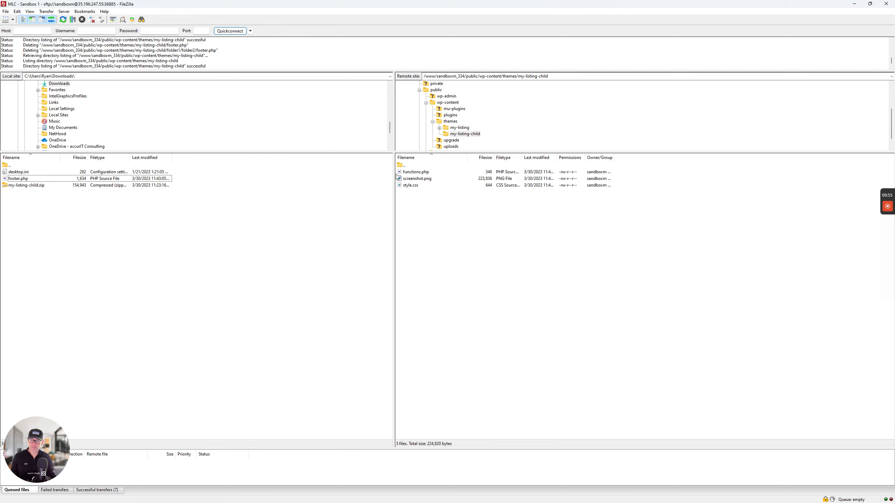
Step: Open the remote parent my-listing folder and point out its functions.php file
double_click(405, 165)
double_click(411, 172)
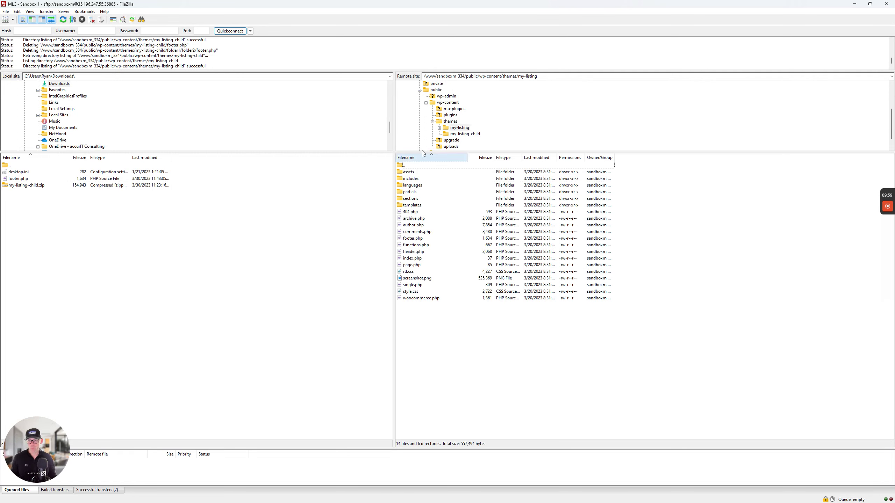
left_click(407, 245)
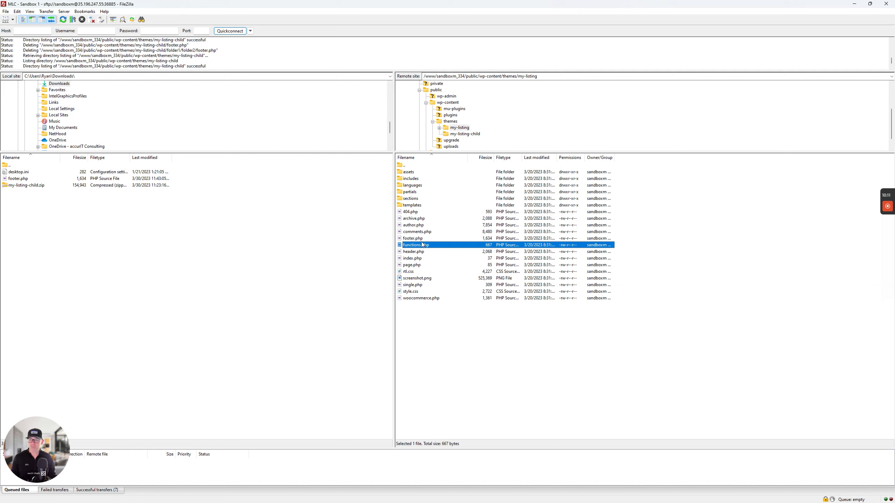
left_click(405, 167)
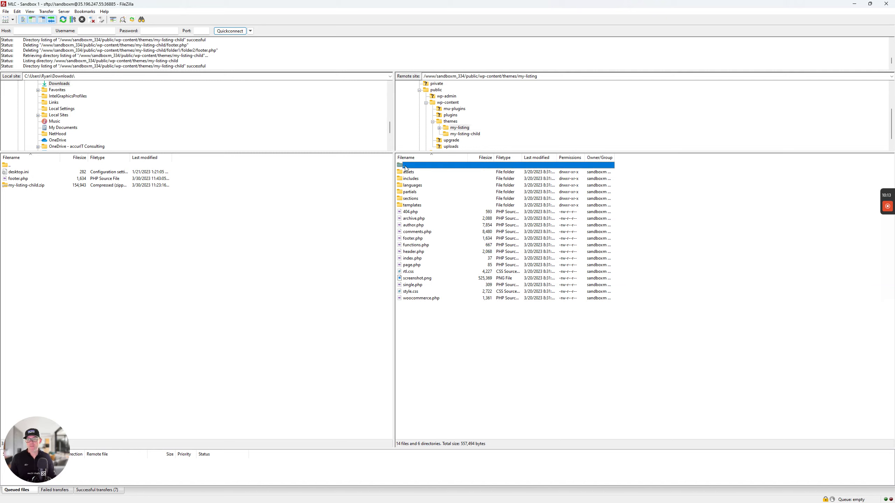
Step: Download functions.php from the remote parent my-listing folder to the local Downloads folder
left_click(415, 246)
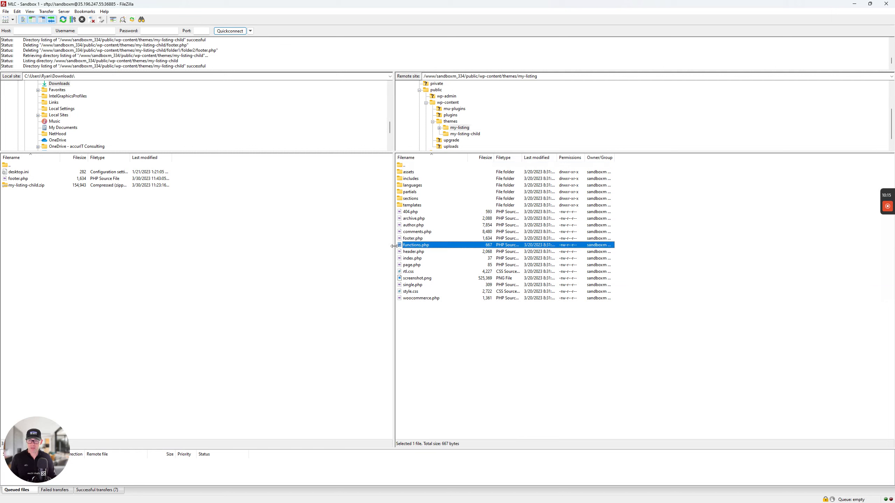
right_click(188, 297)
left_click_drag(183, 258, 182, 257)
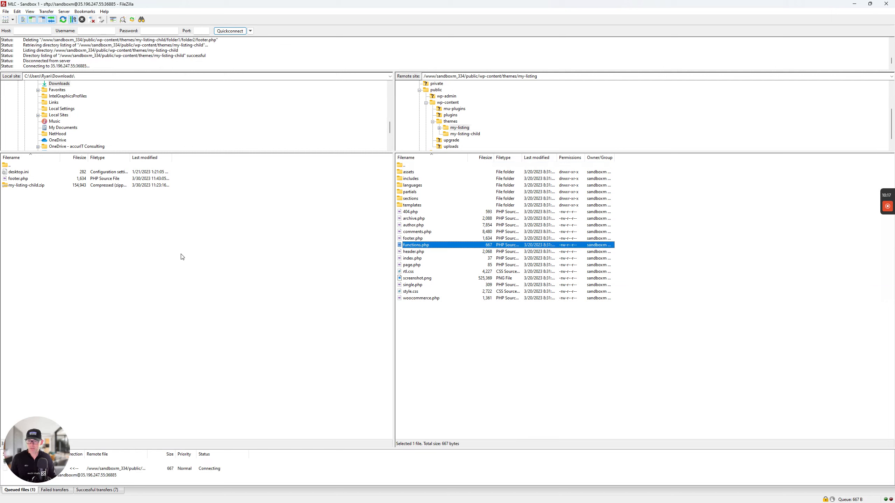
Step: Open the remote my-listing-child folder and point out the downloaded functions.php in the local Downloads folder
double_click(426, 165)
double_click(428, 178)
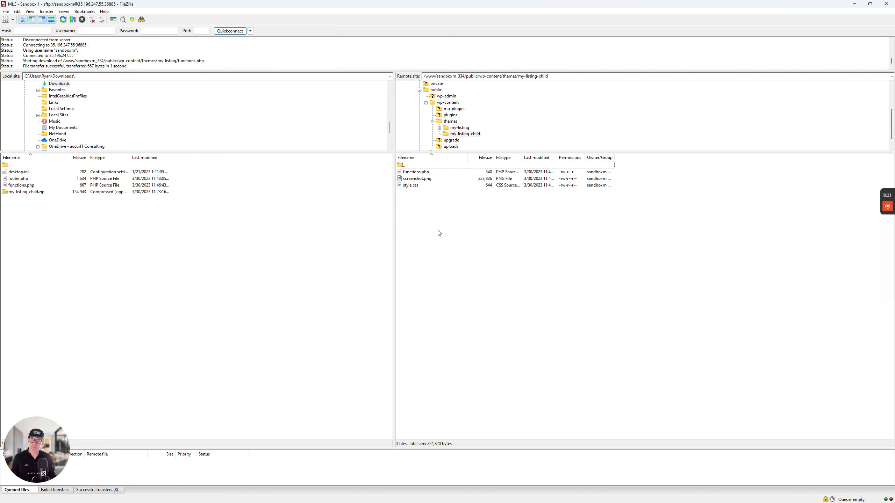
left_click(16, 185)
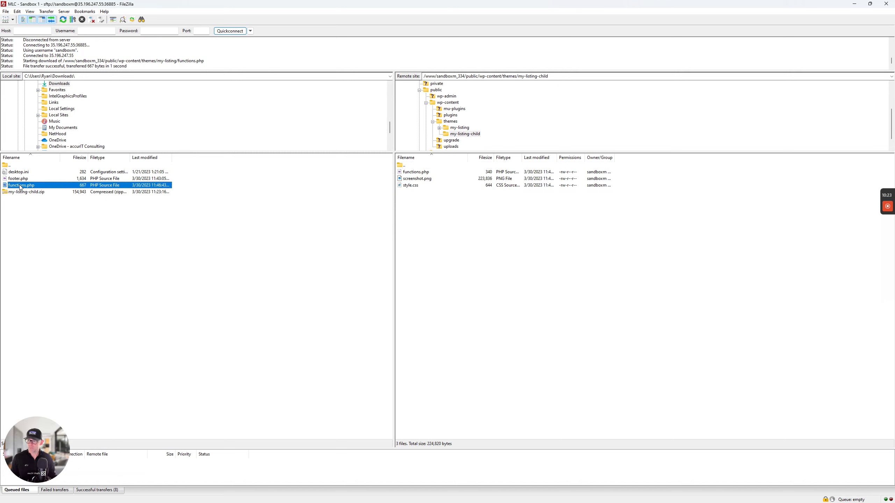
left_click(439, 286)
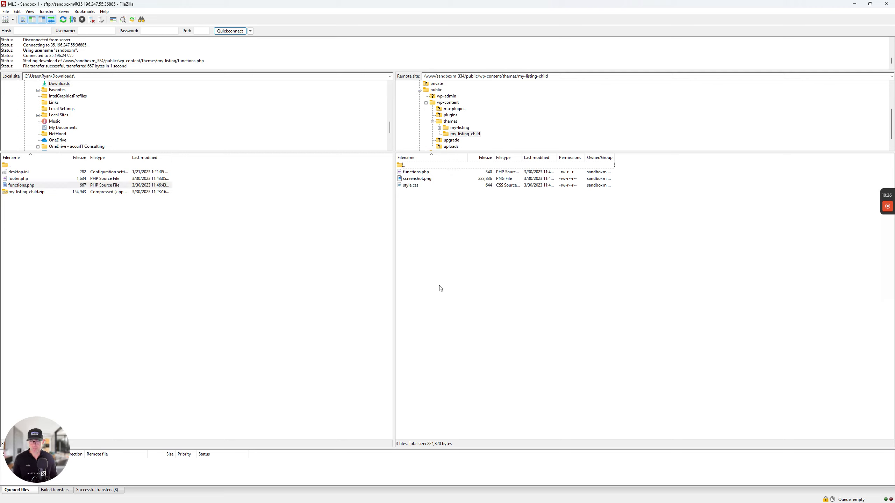
Step: Open the child theme's remote functions.php in the code editor
left_click(416, 174)
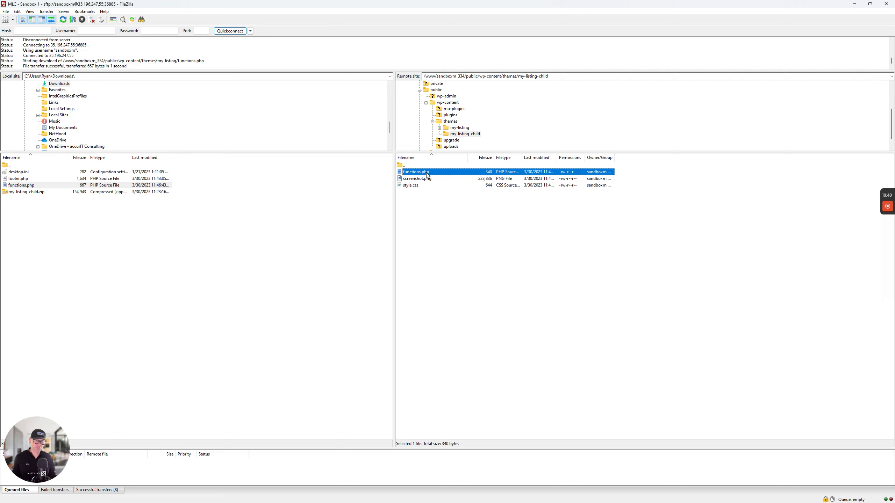
right_click(427, 175)
left_click(446, 192)
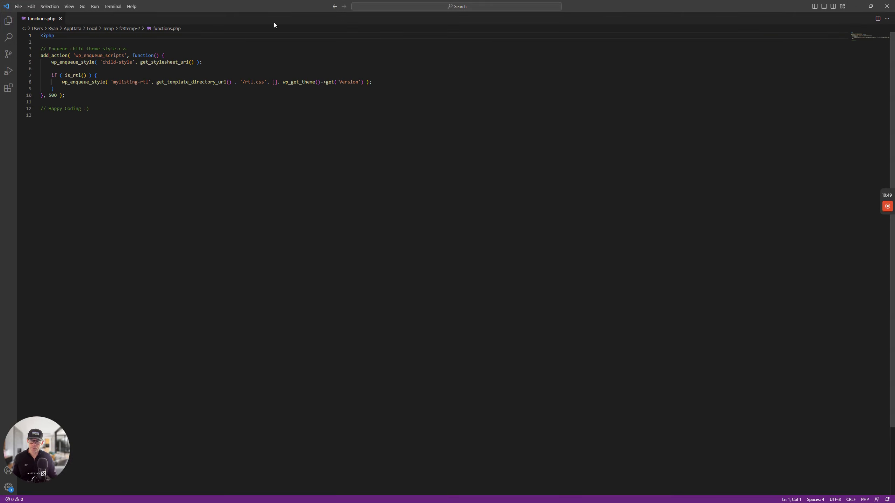
Step: Examine the full code of the child theme's functions.php, then switch back to FileZilla
key("ctrl+End")
key("shift+Up")
key("shift+Up")
key("shift+Up")
key("shift+Up")
key("shift+Up")
key("shift+Up")
key("shift+Up")
key("shift+Up")
key("shift+Up")
key("shift+Up")
key("shift+Up")
key("shift+Up")
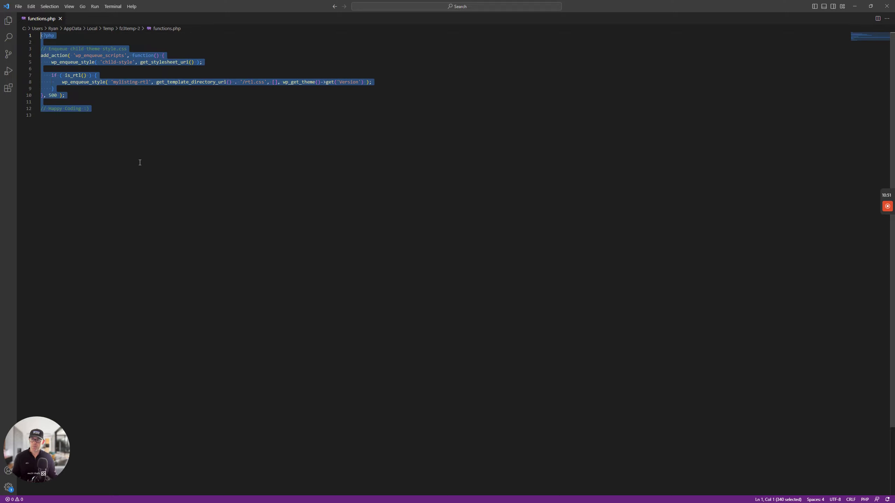
key("Right")
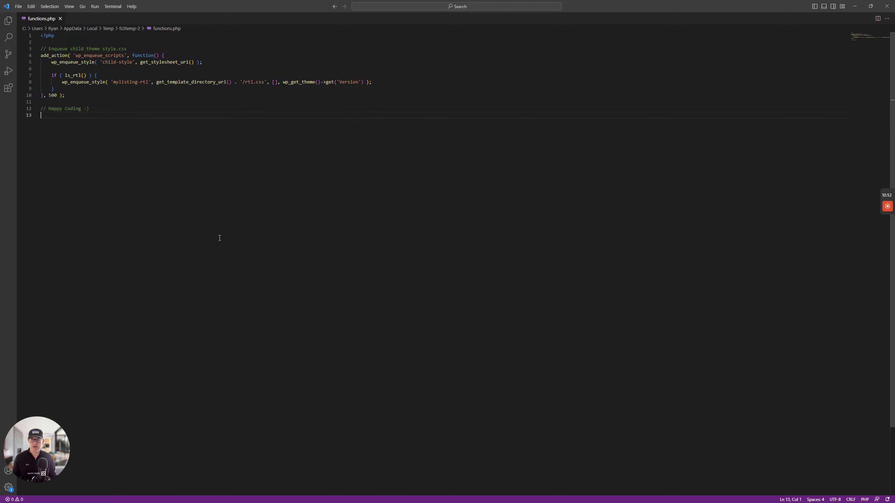
scroll(208, 332, "down", 4)
scroll(213, 363, "up", 4)
scroll(347, 262, "down", 1)
scroll(349, 261, "up", 1)
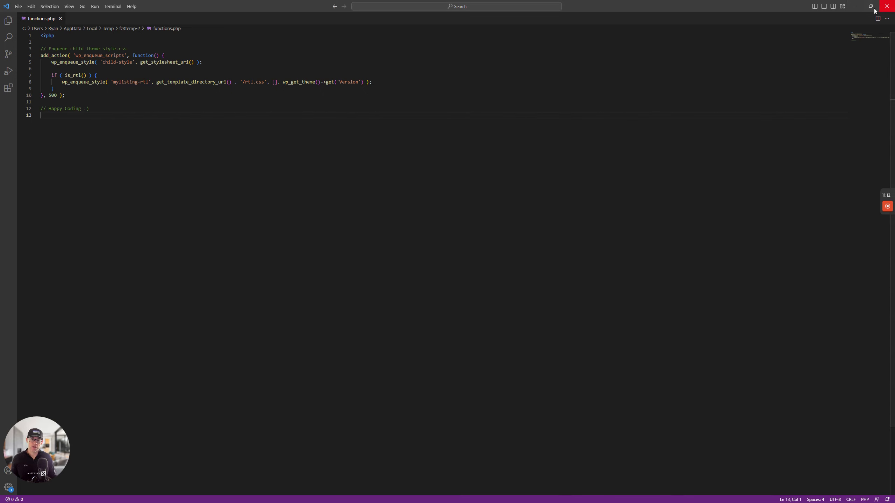
key("alt+Tab")
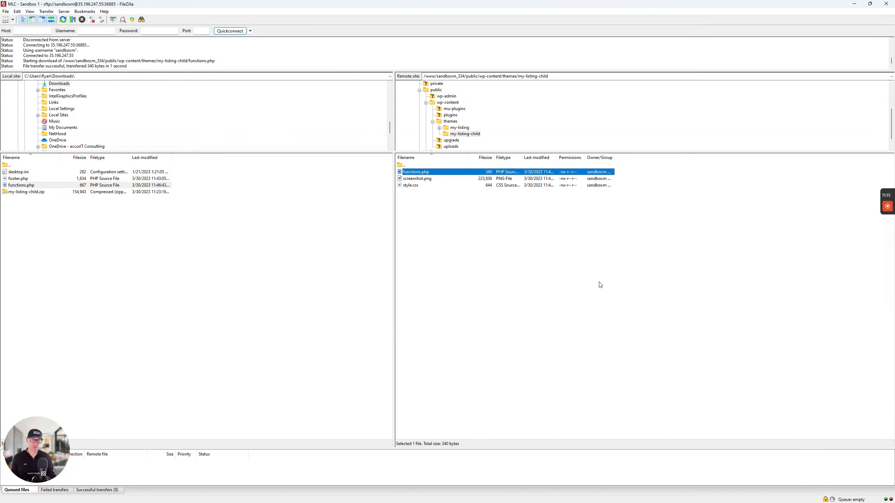
left_click(626, 326)
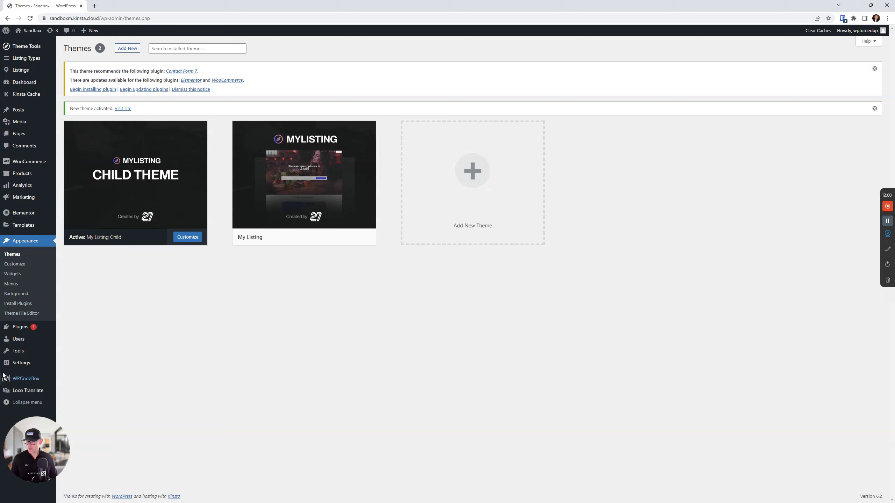
Step: Open WPCodeBox in WordPress and enter the placeholder text "dkjkfdjkdfdfdfd" in the new PHP snippet
left_click(23, 378)
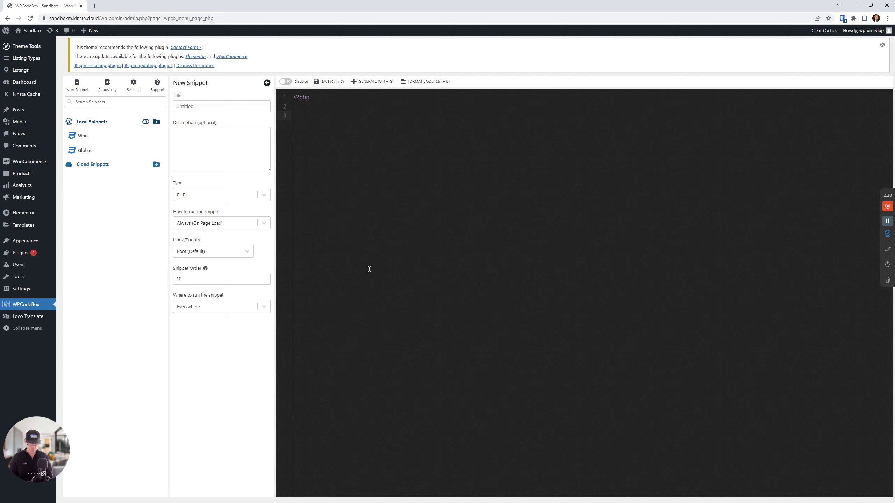
type("dkjkfdjkdfdfdfd")
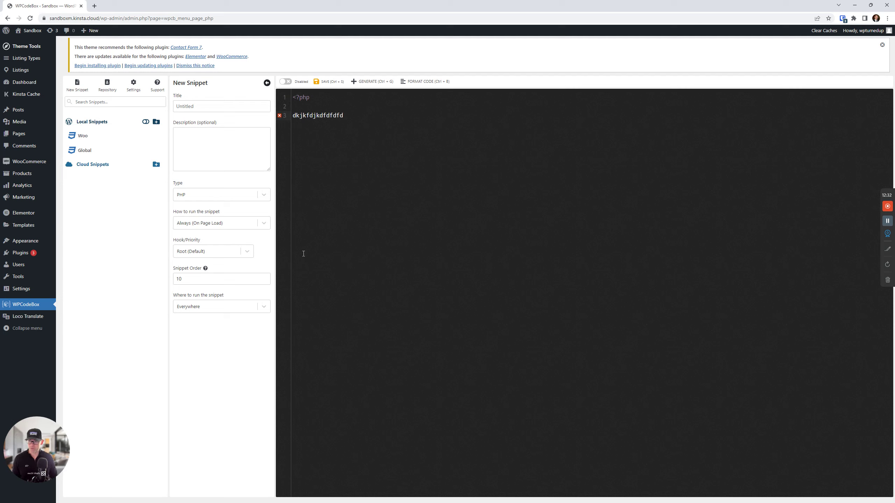
Step: Set the snippet's run location to Custom and open its condition builder
left_click(206, 307)
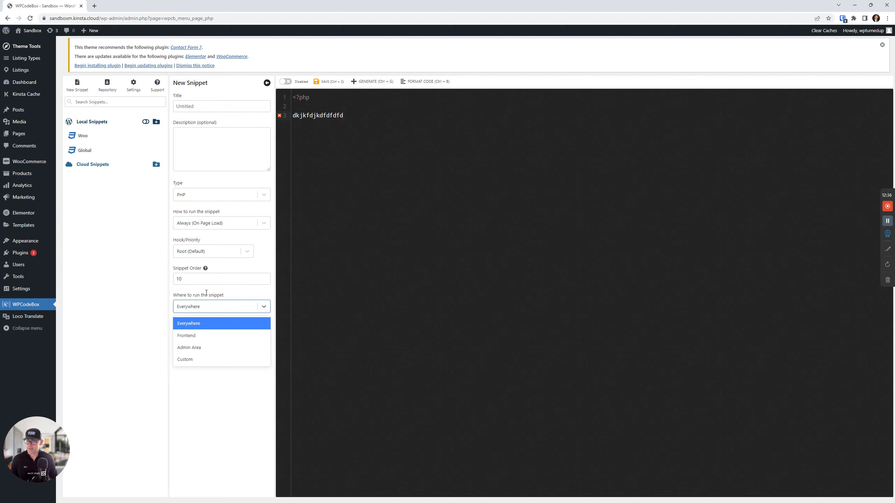
triple_click(206, 294)
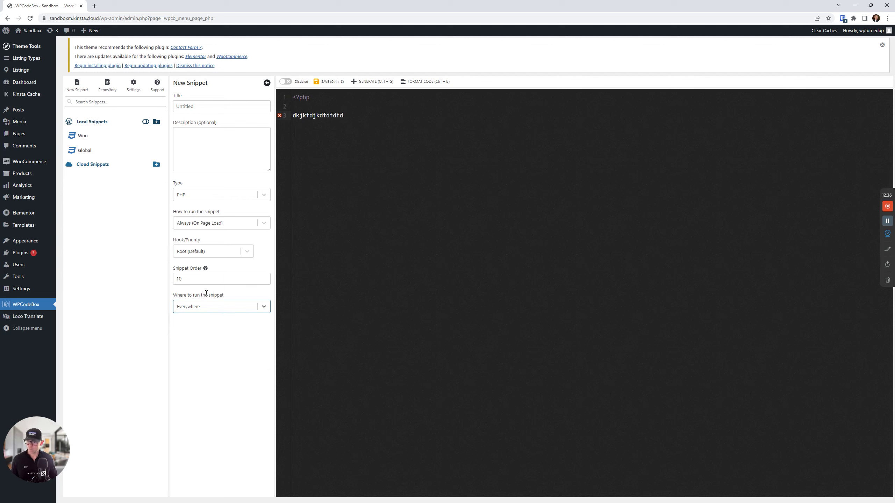
left_click(207, 312)
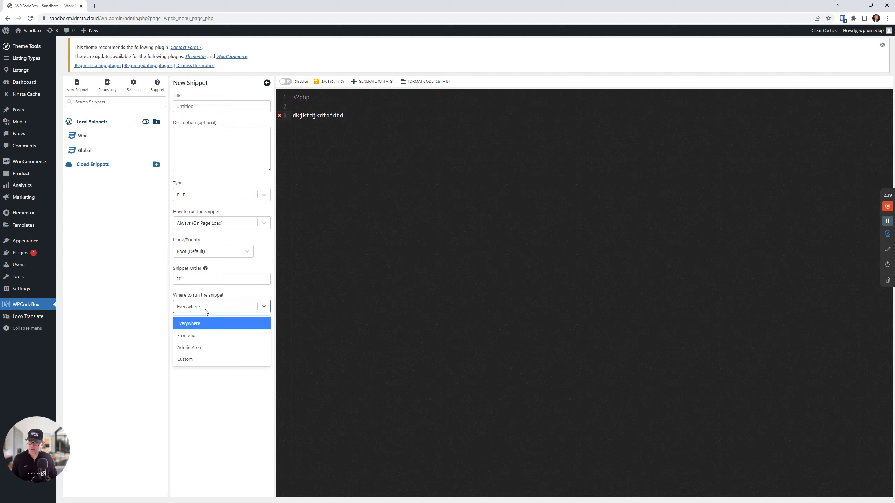
left_click(205, 361)
left_click(213, 328)
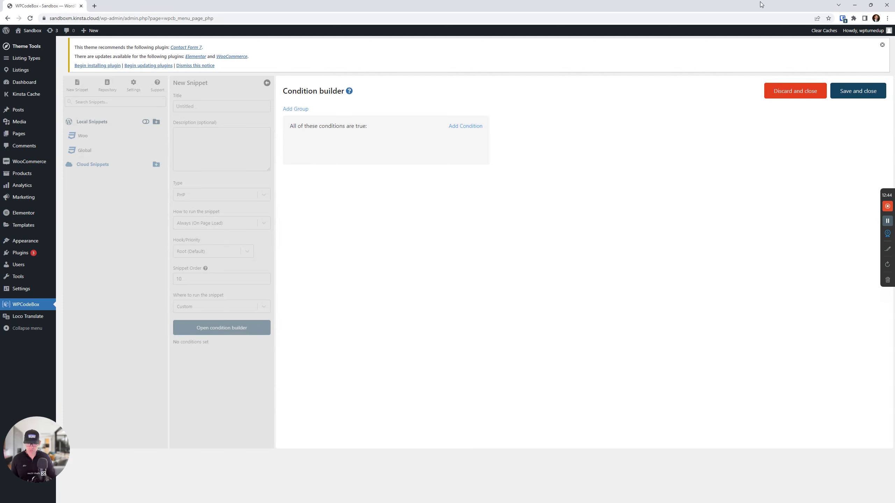
Step: Add a condition requiring the Current Post Type to be Job_listing
left_click(473, 128)
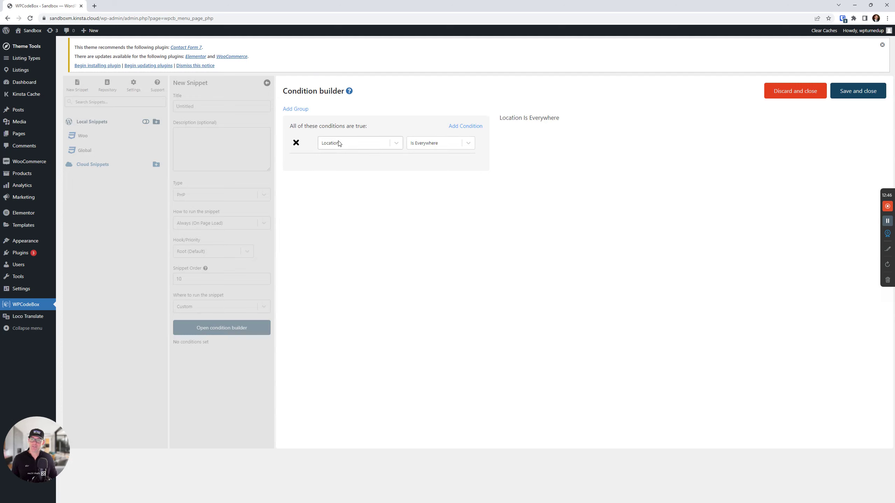
left_click(337, 143)
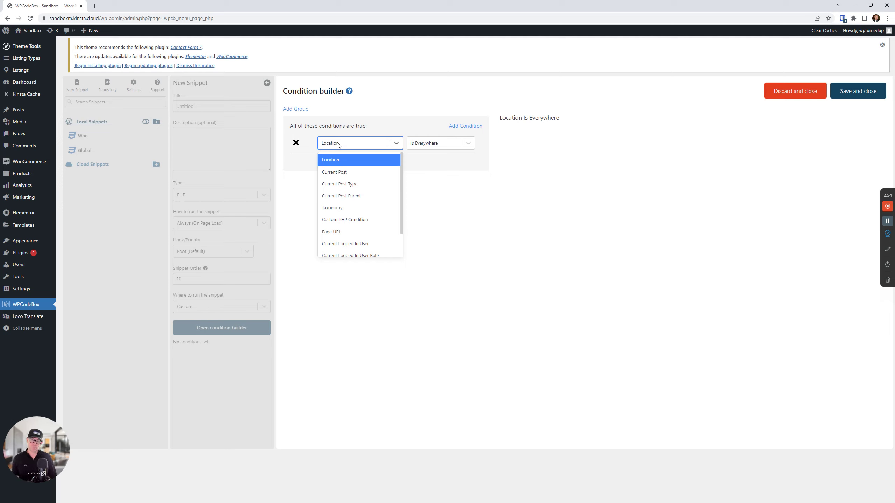
left_click(344, 187)
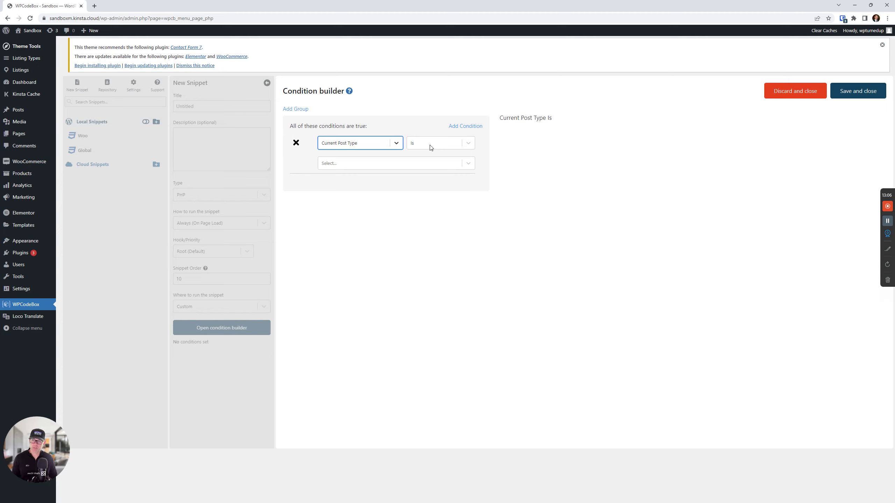
left_click(359, 165)
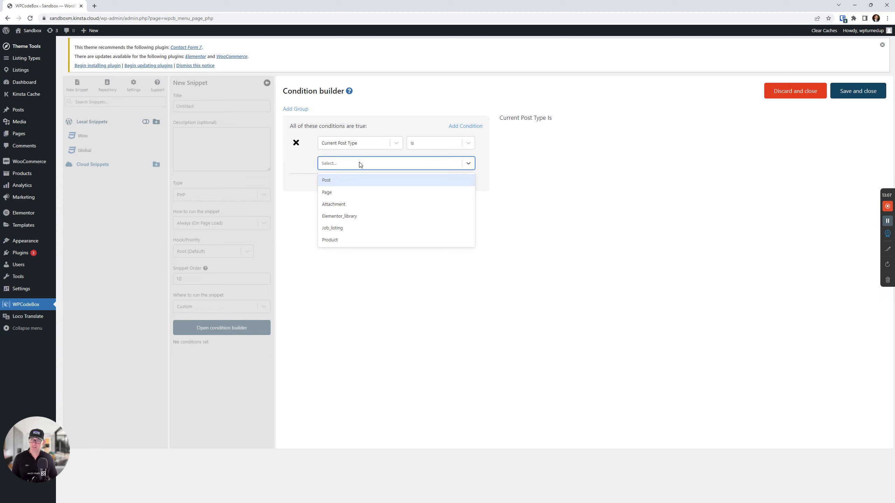
left_click(349, 224)
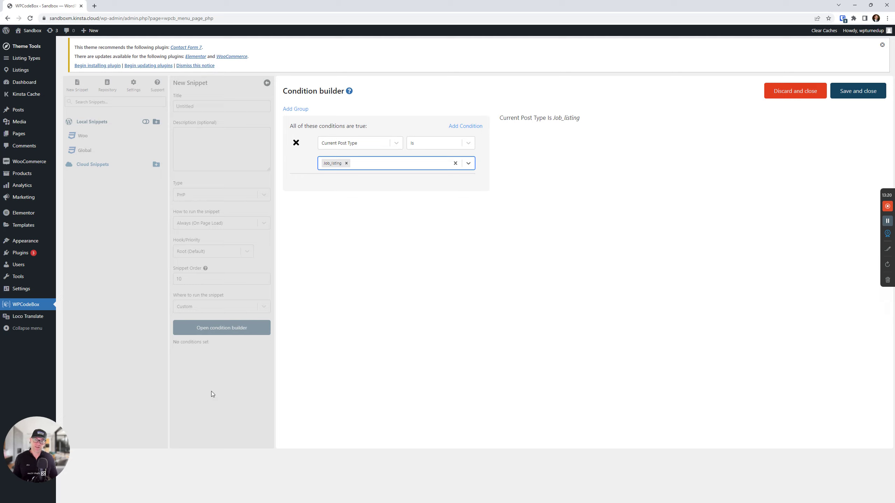
Step: Discard the snippet conditions and leave the unsaved snippet for the MyListing Theme Options page
left_click(805, 96)
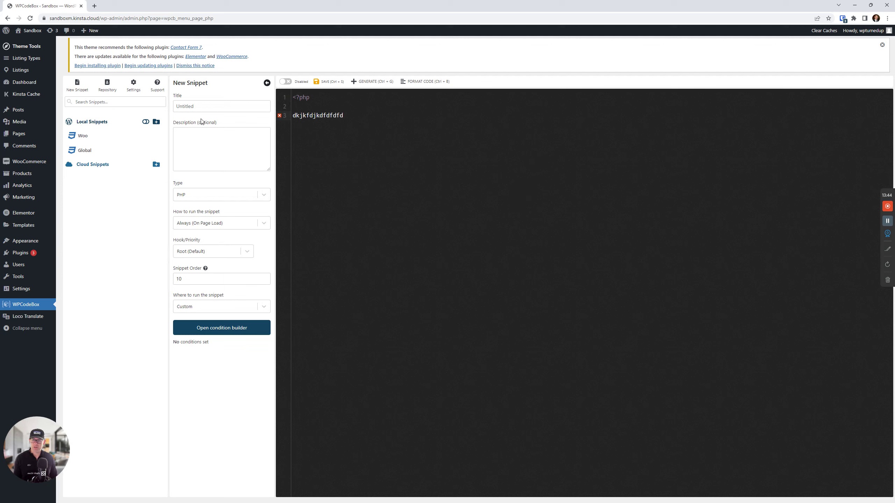
left_click(27, 46)
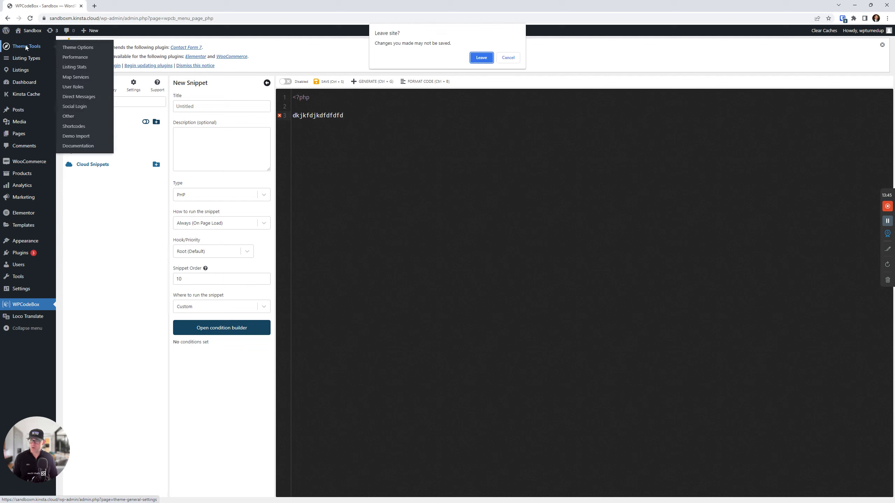
left_click(481, 57)
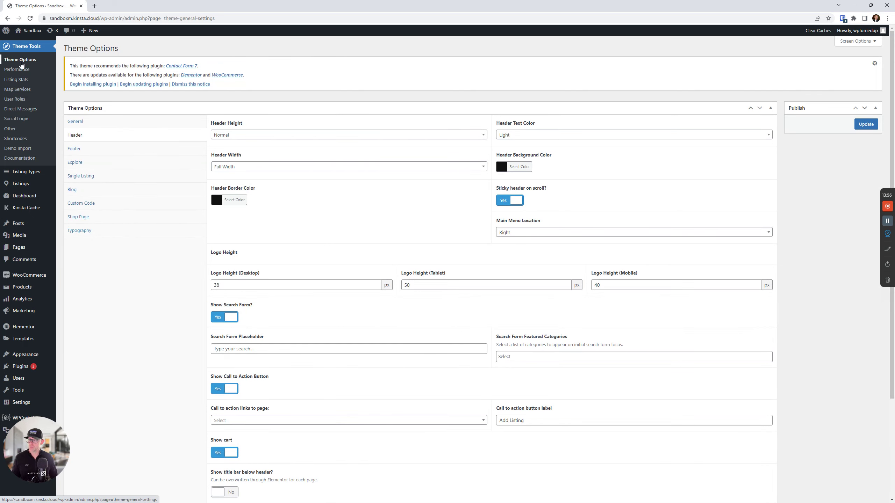
Step: Review the JavaScript and Raw Code editors in the Custom Code section of Theme Options
left_click(80, 203)
left_click(240, 129)
left_click(269, 189)
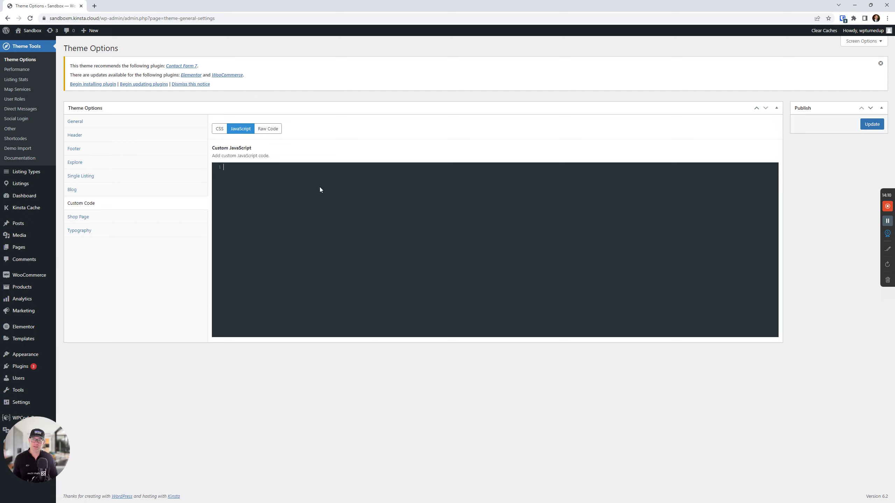
left_click(263, 129)
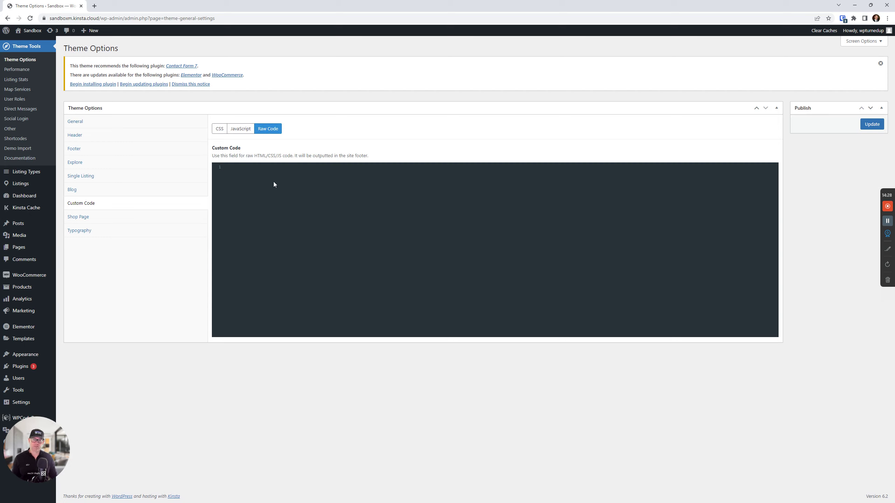
left_click(241, 128)
left_click(268, 128)
Step: Clear the placeholder text from the theme's Custom CSS editor
left_click(220, 129)
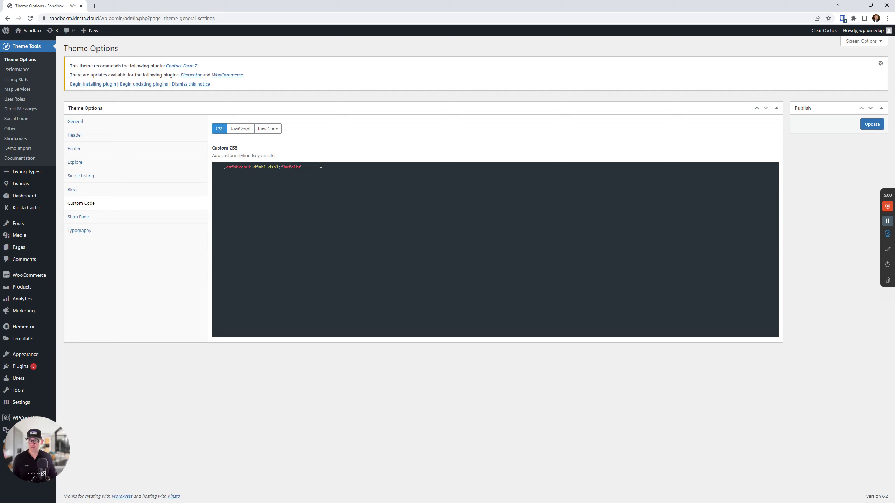
key("ctrl+a")
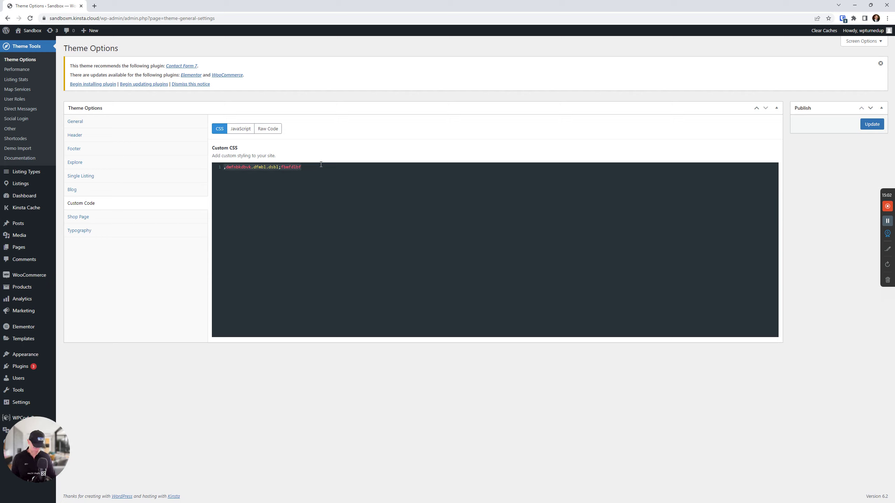
key("BackSpace")
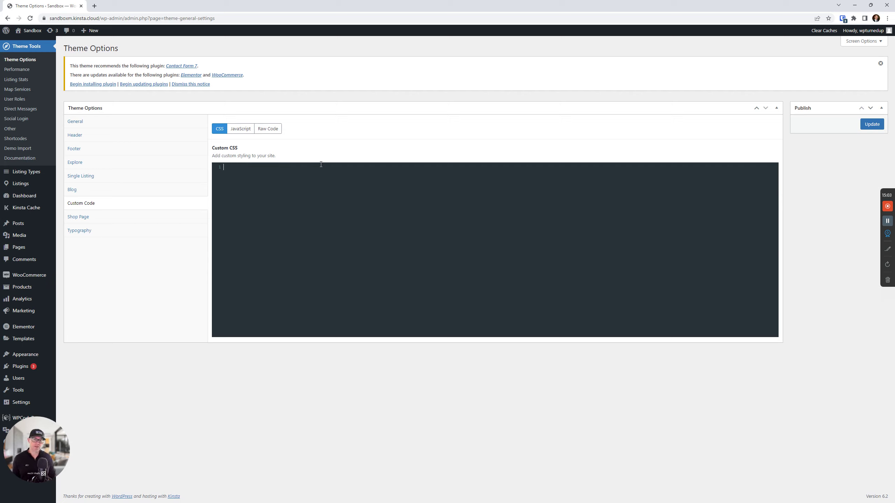